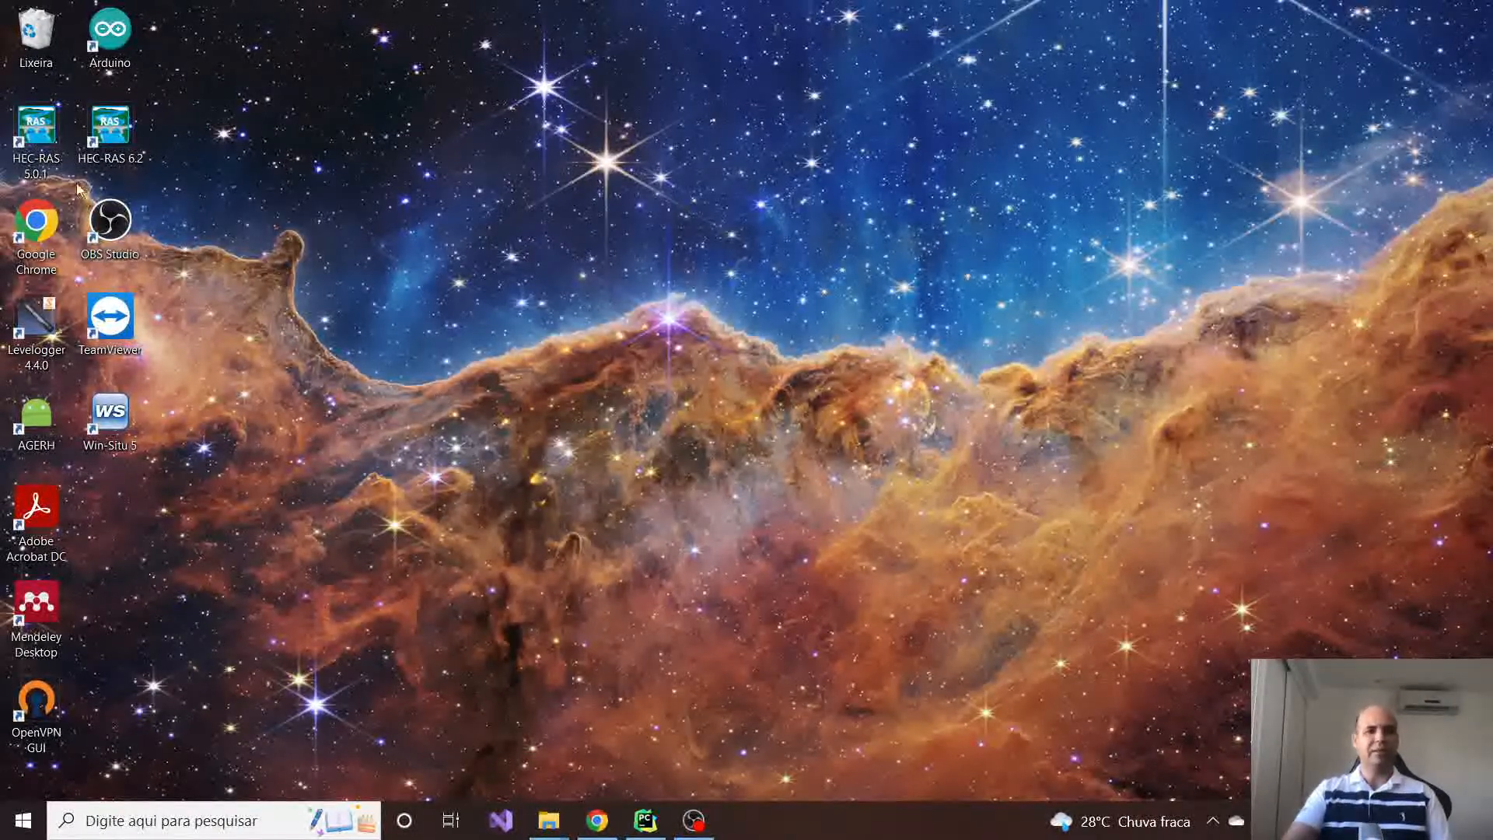
# Launch HEC-RAS 5.0.1 and HEC-RAS 6.2 and arrange their main windows side by side at the top of the desktop.
pyautogui.doubleClick(37, 128)
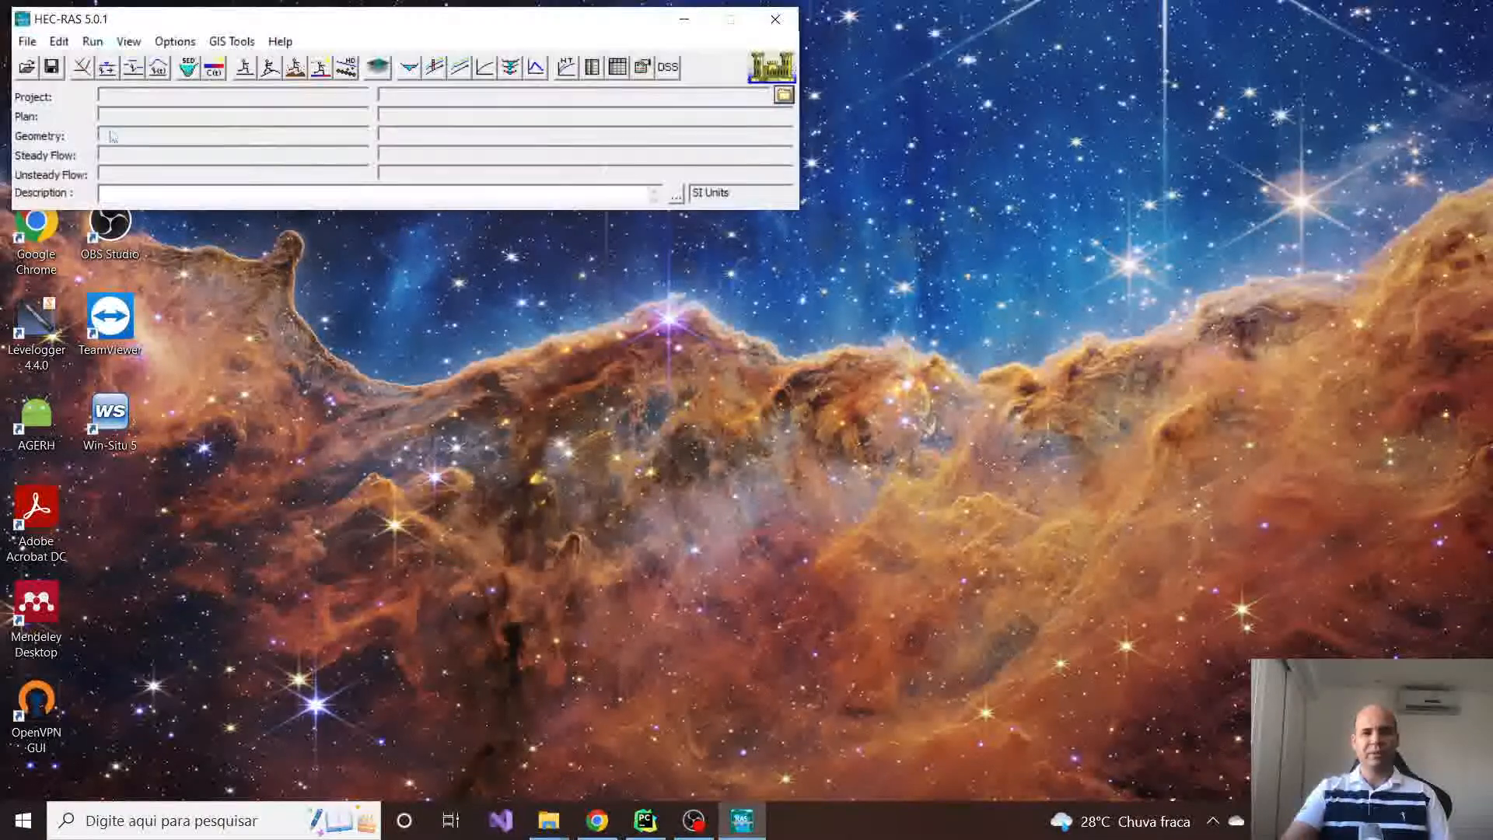
pyautogui.moveTo(467, 35); pyautogui.dragTo(455, 222)
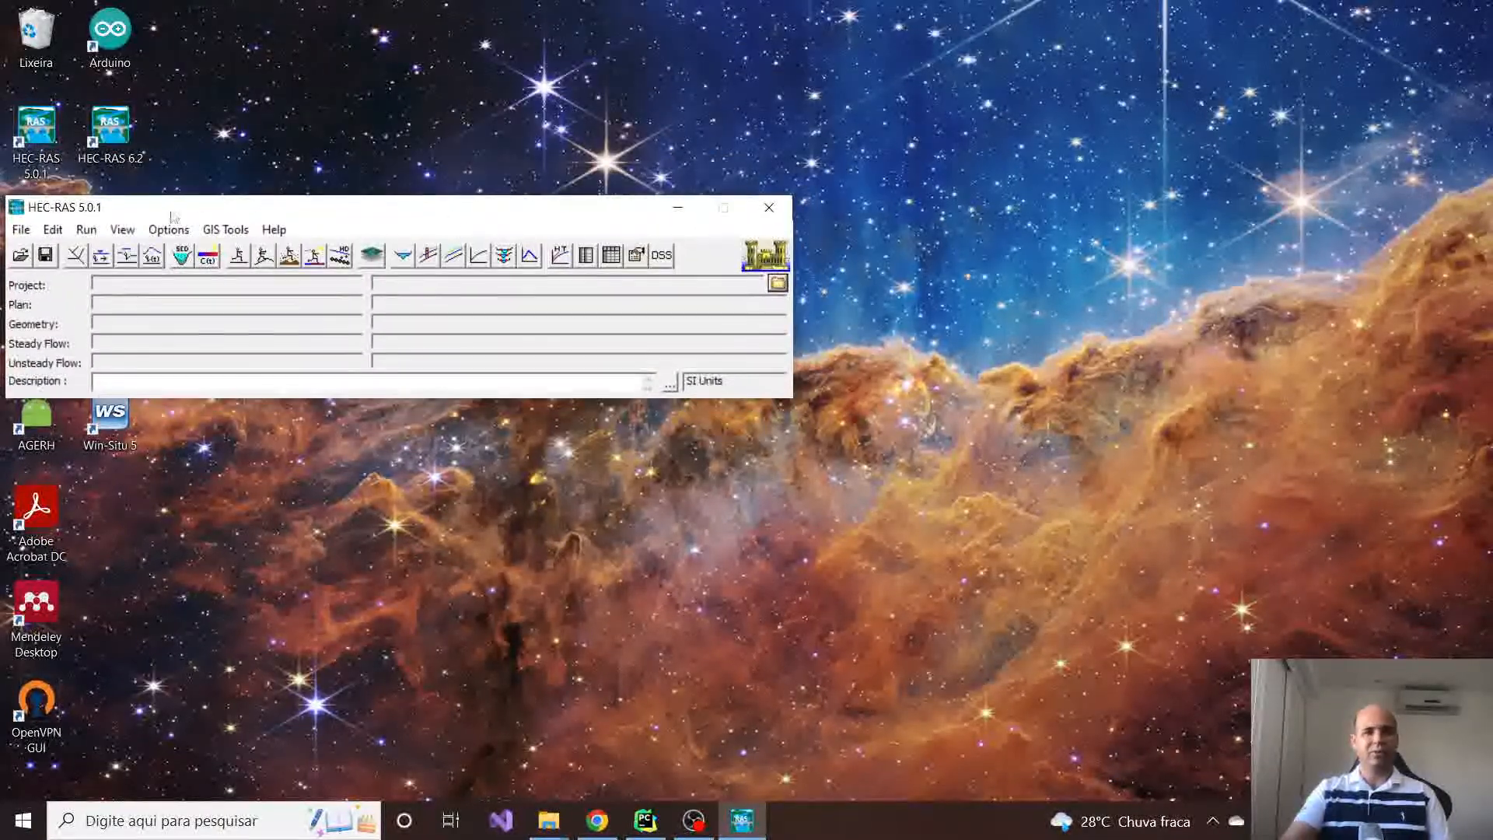
pyautogui.doubleClick(115, 140)
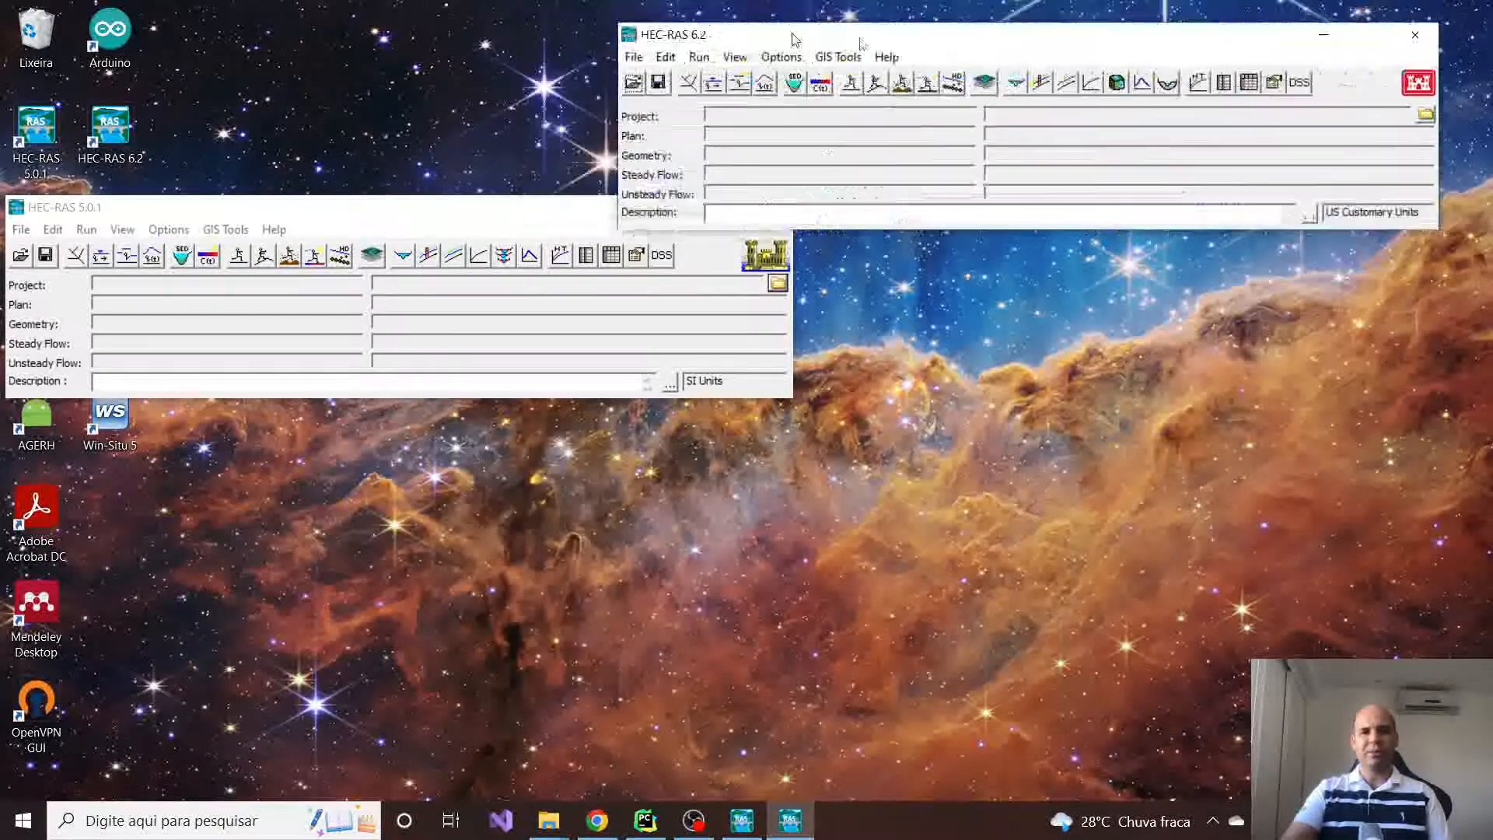
pyautogui.moveTo(793, 39); pyautogui.dragTo(1028, 49)
pyautogui.moveTo(387, 209); pyautogui.dragTo(383, 21)
pyautogui.moveTo(1008, 50); pyautogui.dragTo(949, 25)
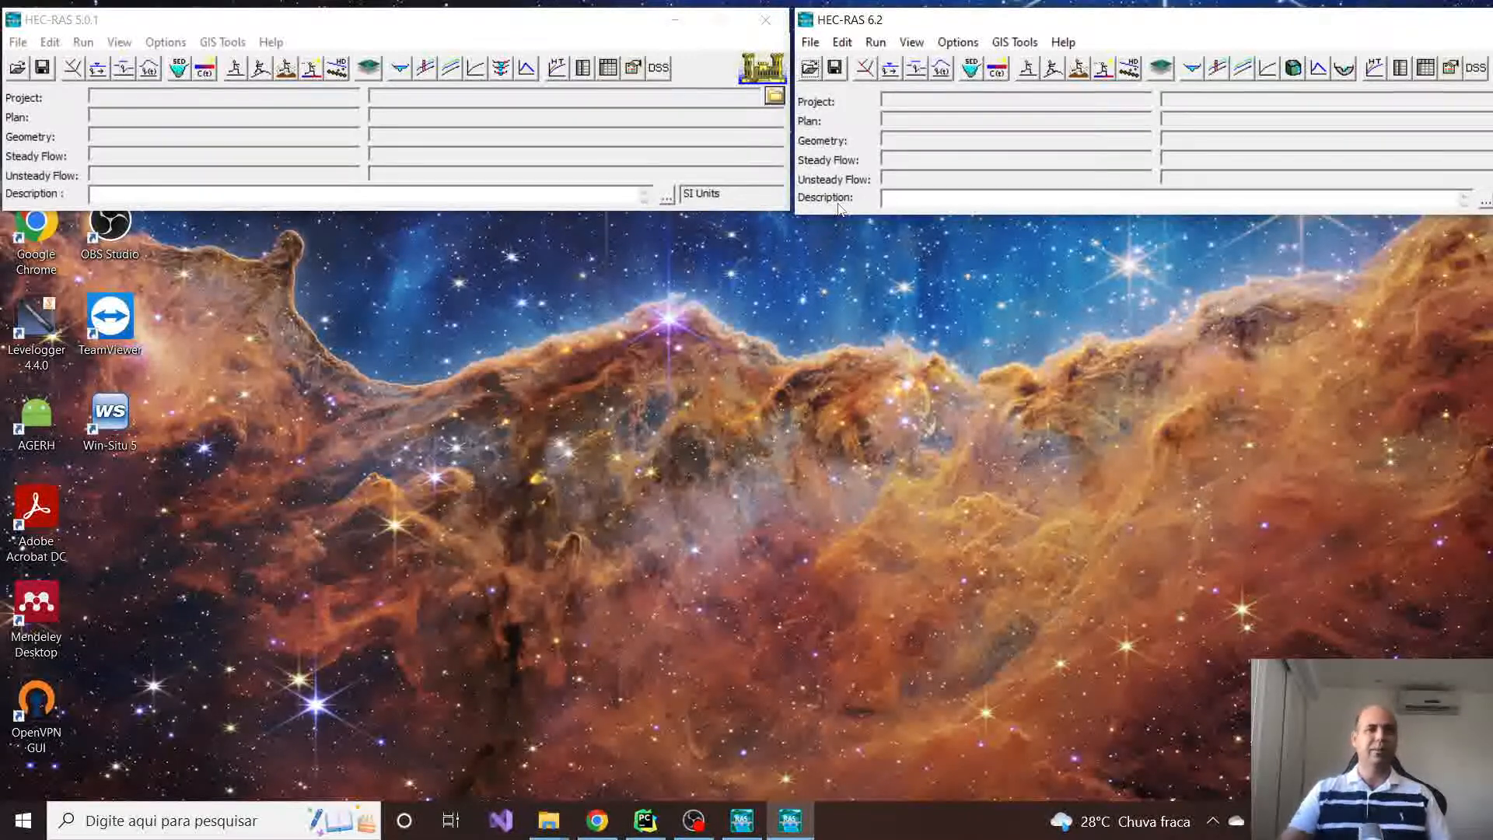
# Open the recent project mundau.prj in both HEC-RAS 5.0.1 and HEC-RAS 6.2.
pyautogui.click(21, 44)
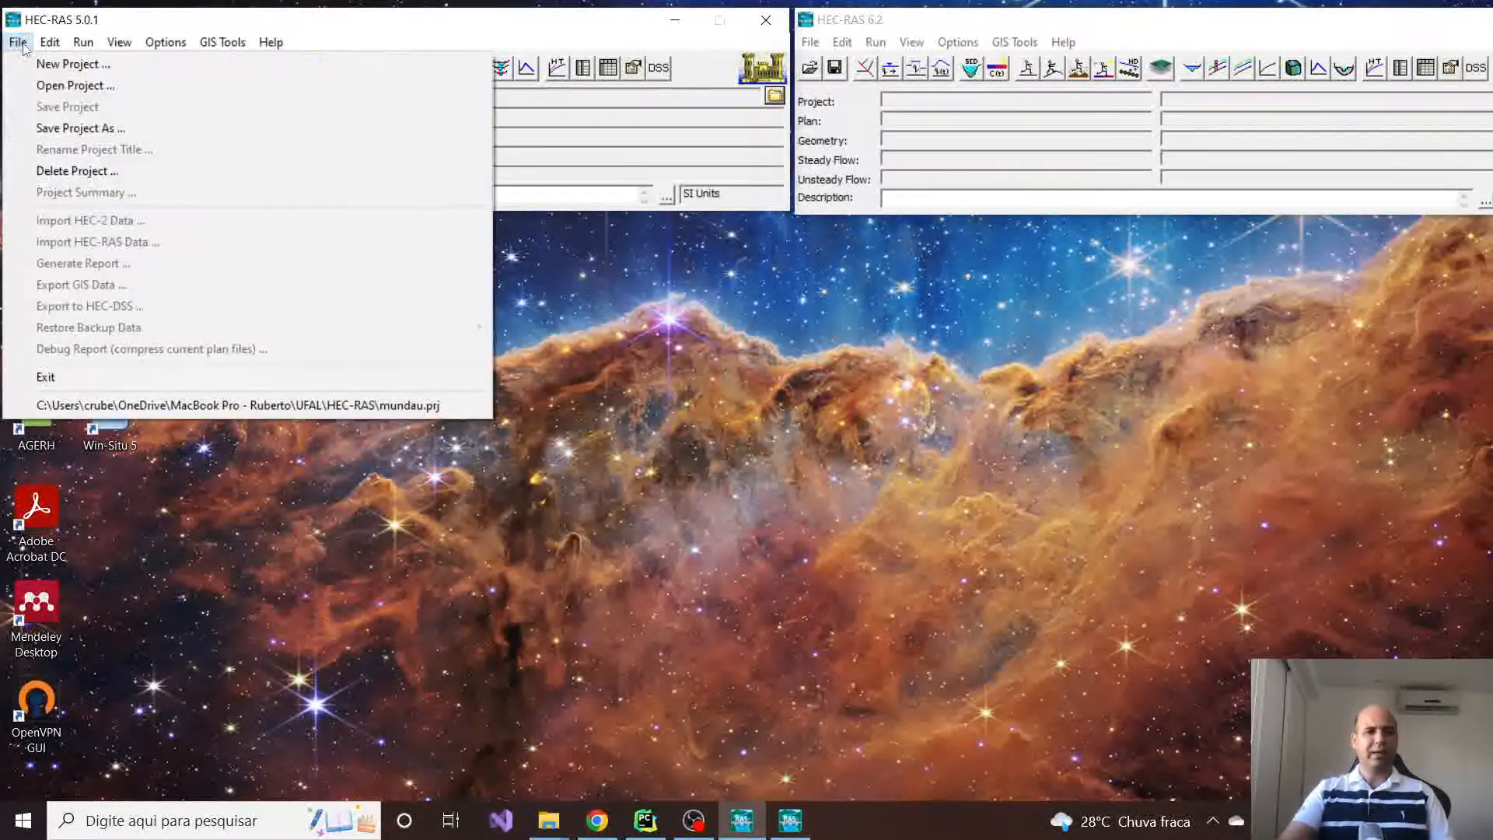
pyautogui.click(91, 405)
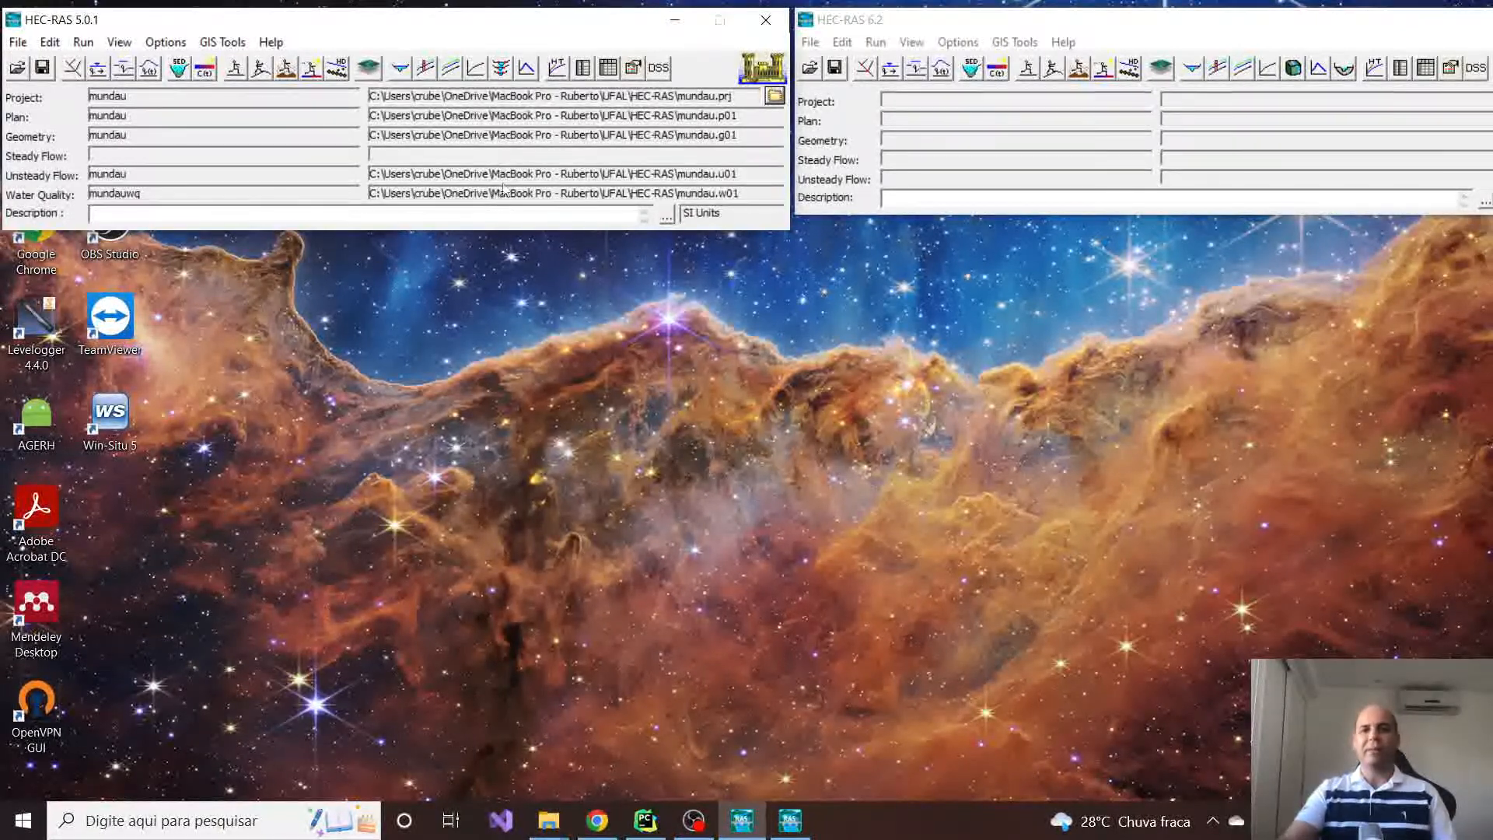
pyautogui.click(810, 47)
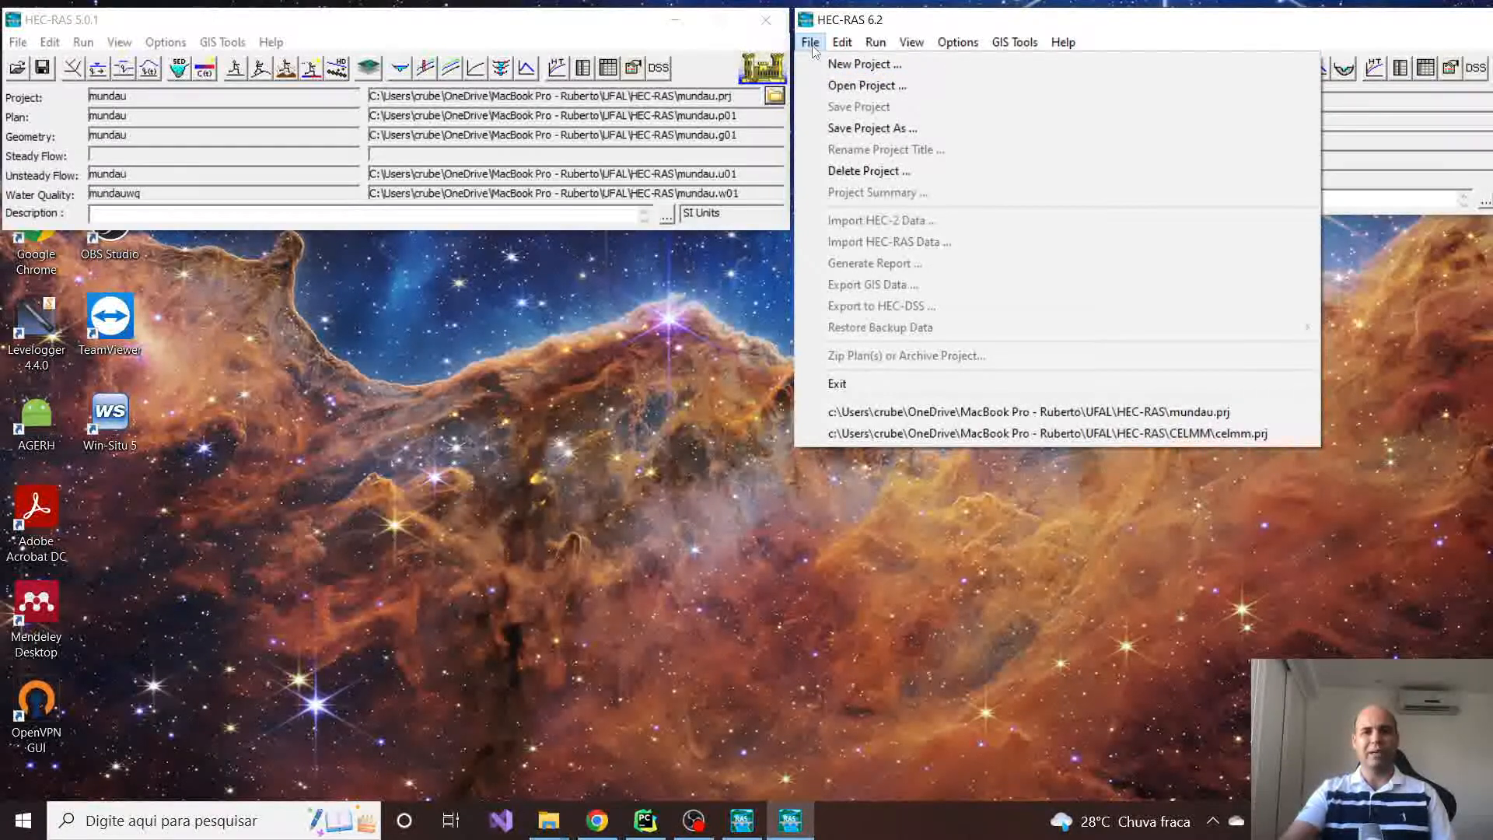
pyautogui.click(831, 421)
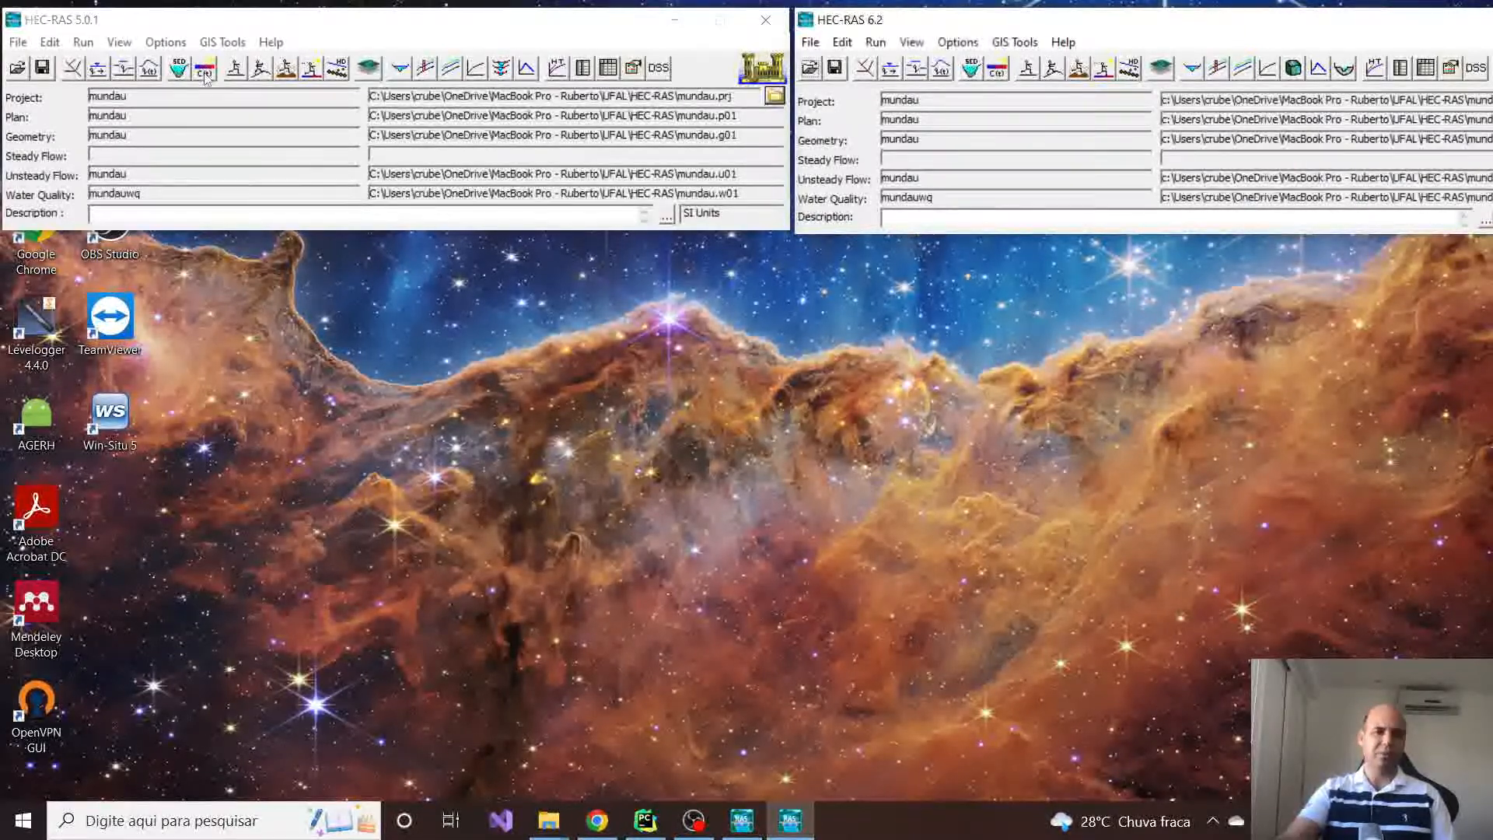
# Open the Water Quality Data editor in both HEC-RAS versions and place each one beneath its main window.
pyautogui.click(206, 75)
pyautogui.moveTo(575, 64); pyautogui.dragTo(372, 242)
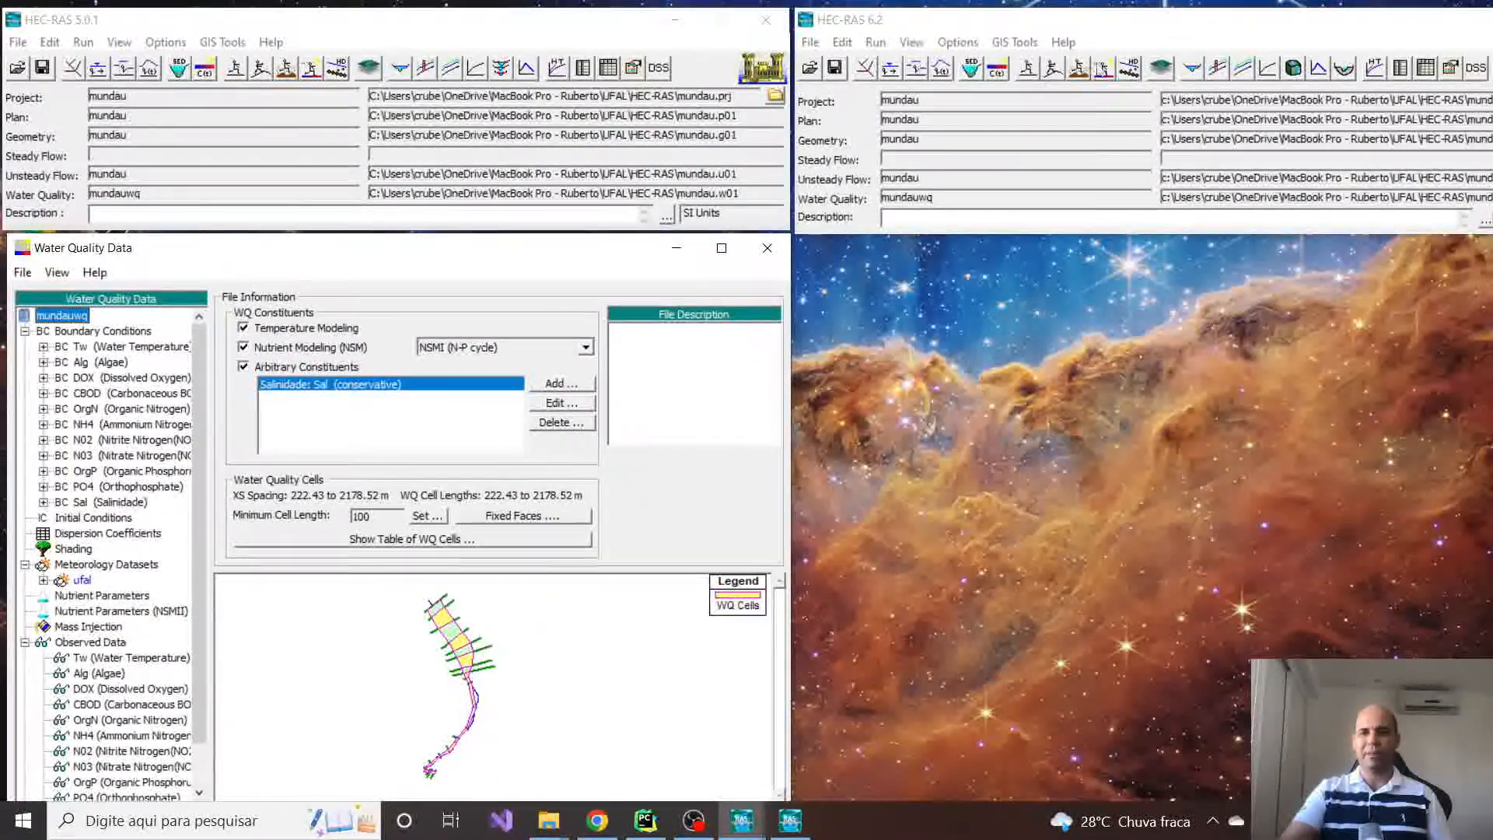
pyautogui.click(998, 72)
pyautogui.moveTo(866, 190); pyautogui.dragTo(1146, 265)
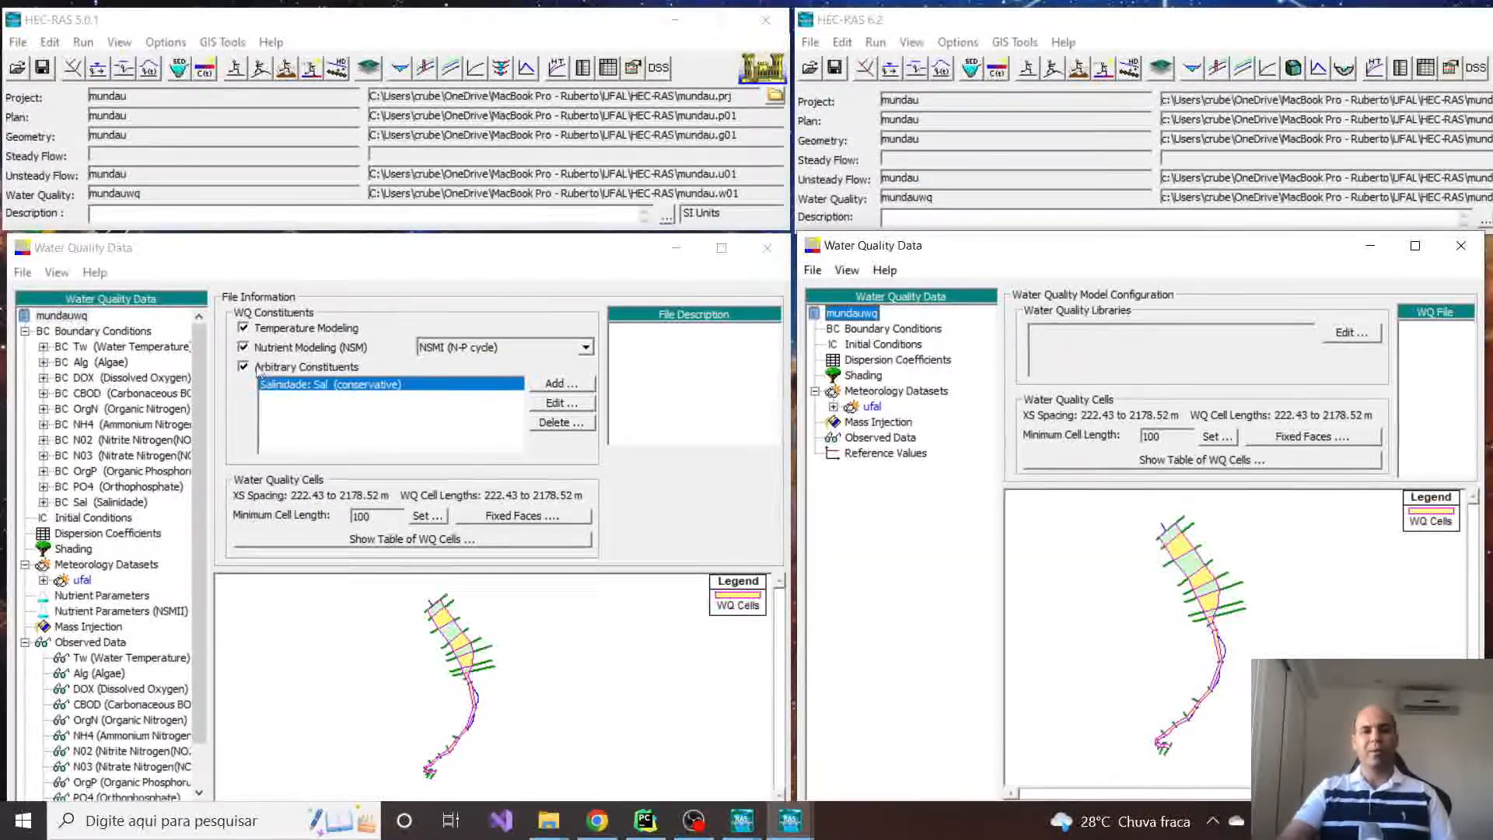
# Switch Temperature Modeling, Nutrient Modeling (NSM) and Arbitrary Constituents off and back on in the HEC-RAS 5.0.1 water quality data.
pyautogui.click(243, 331)
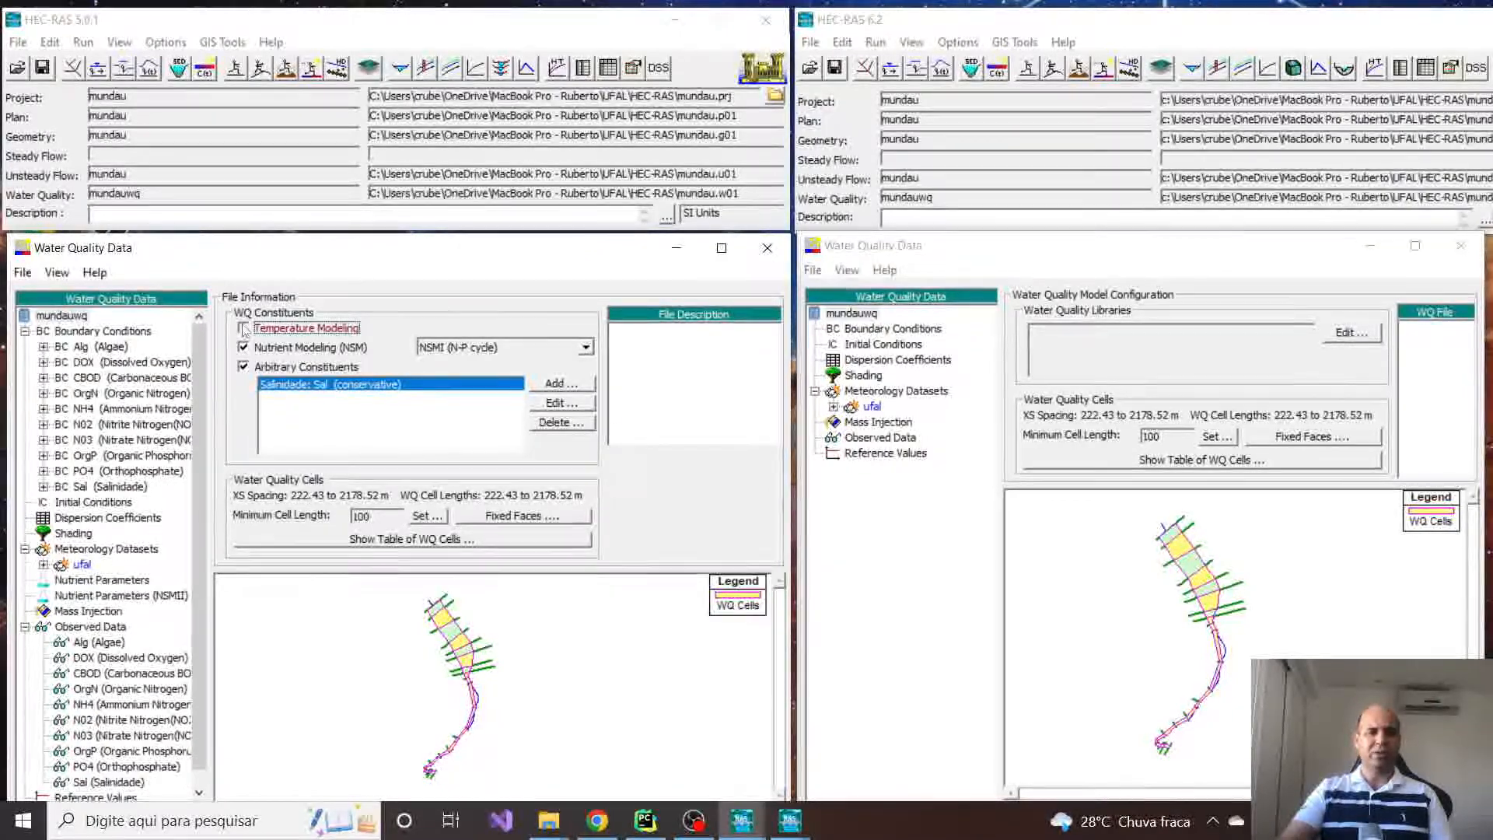
pyautogui.click(244, 330)
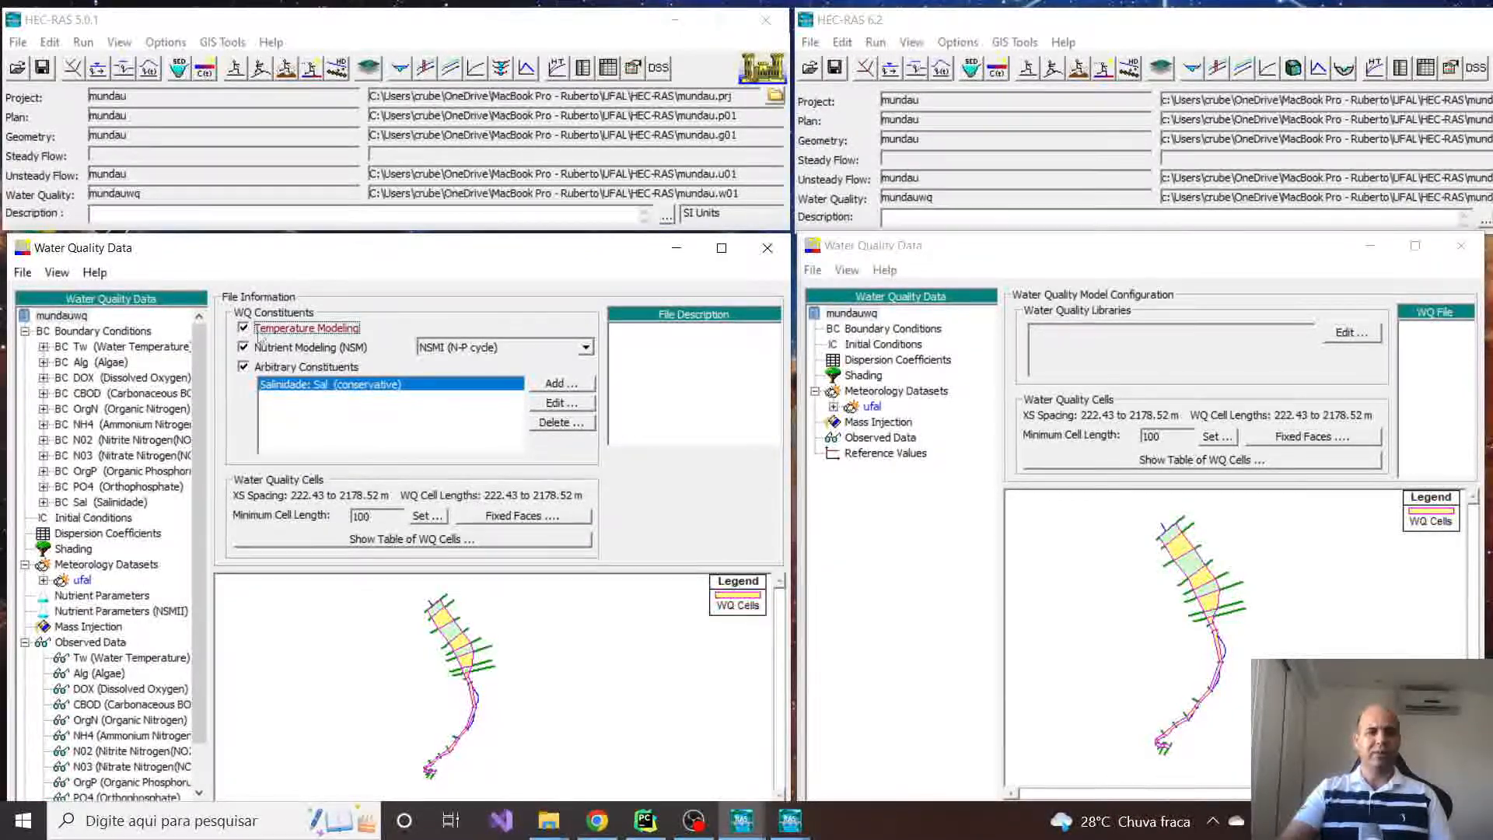
pyautogui.click(244, 329)
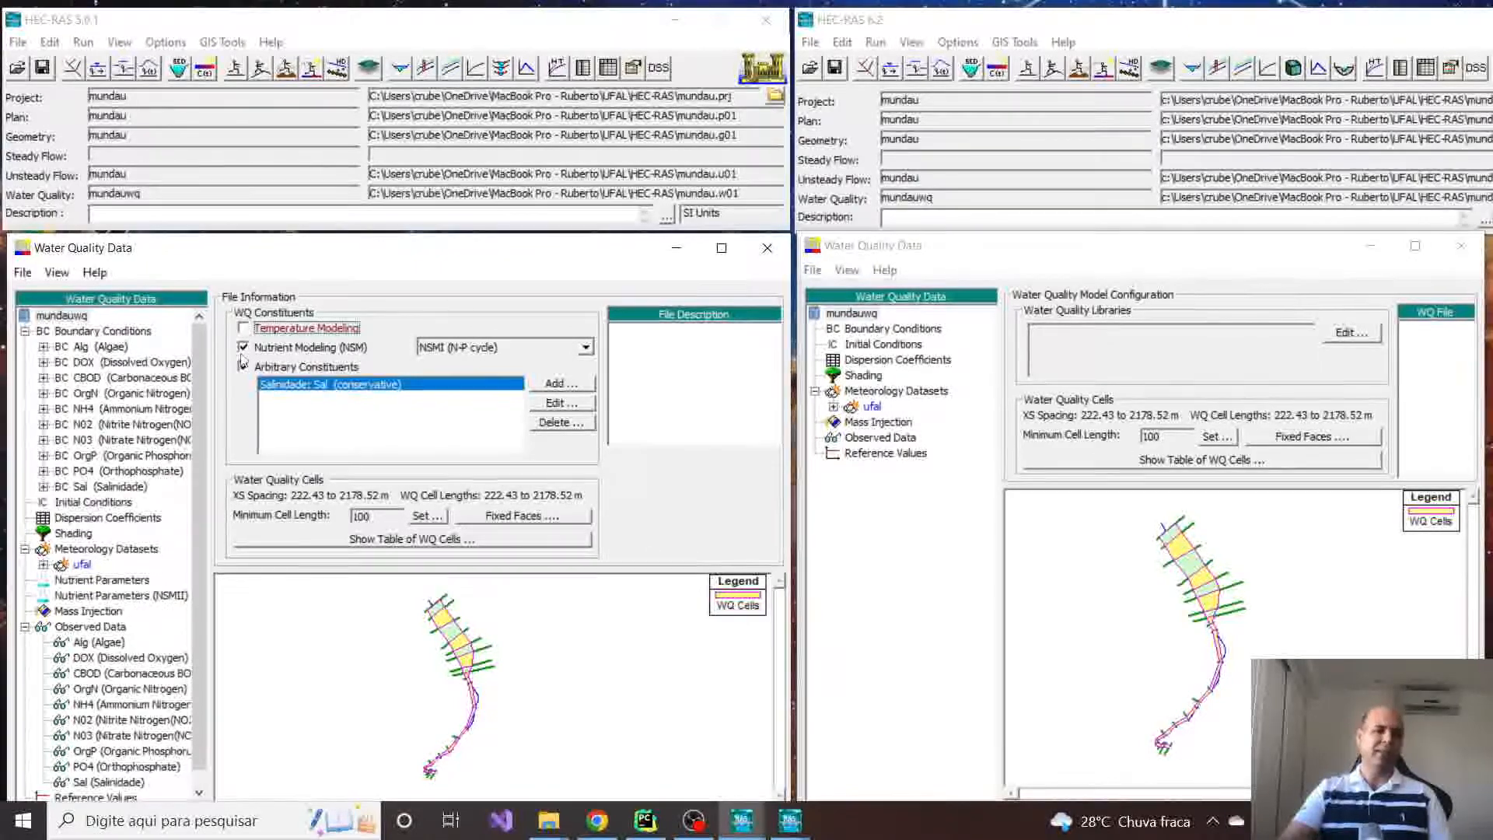
pyautogui.click(243, 347)
pyautogui.click(244, 366)
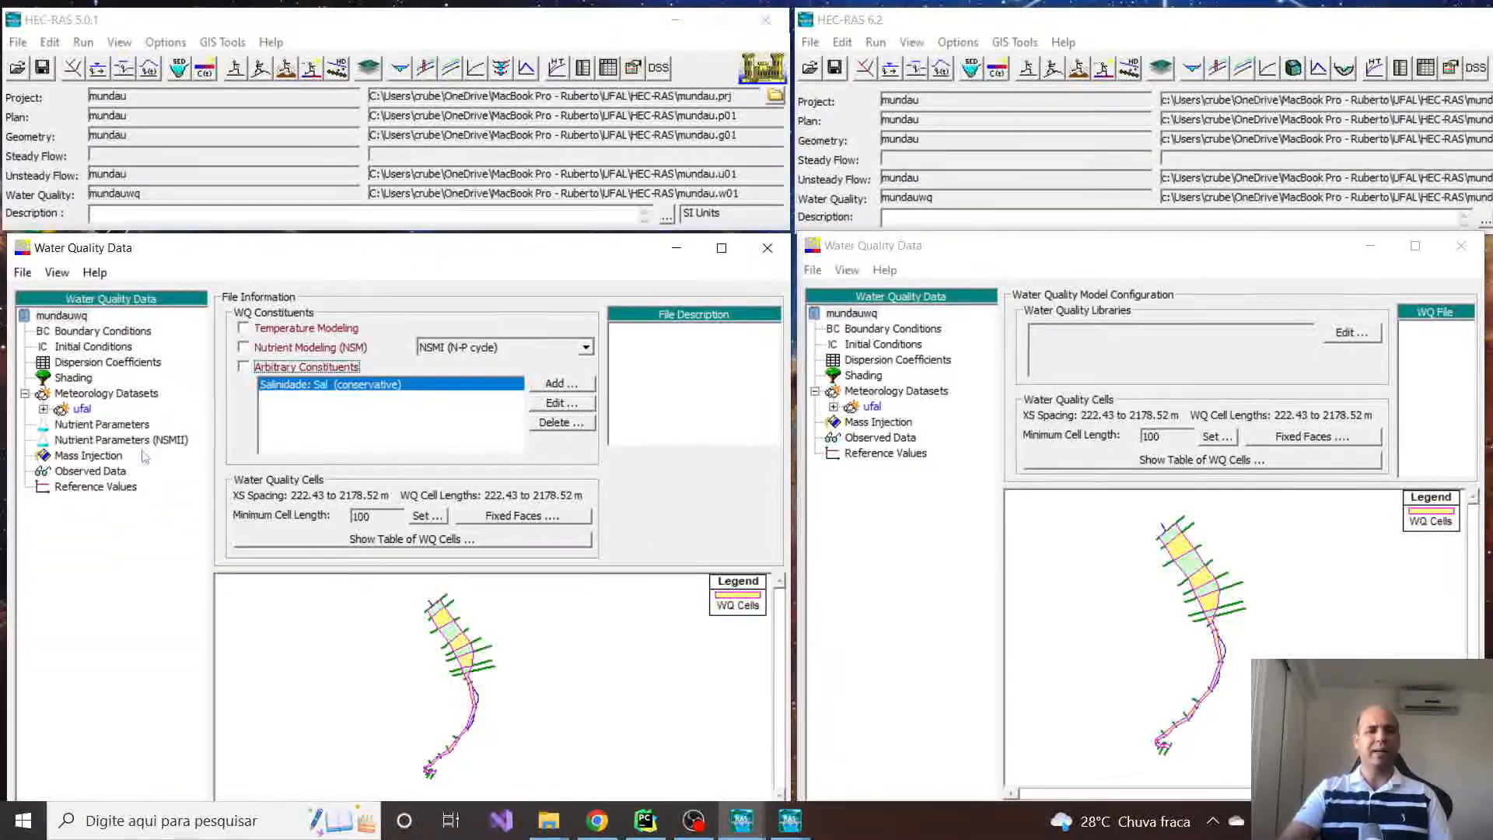
pyautogui.click(243, 329)
pyautogui.click(244, 348)
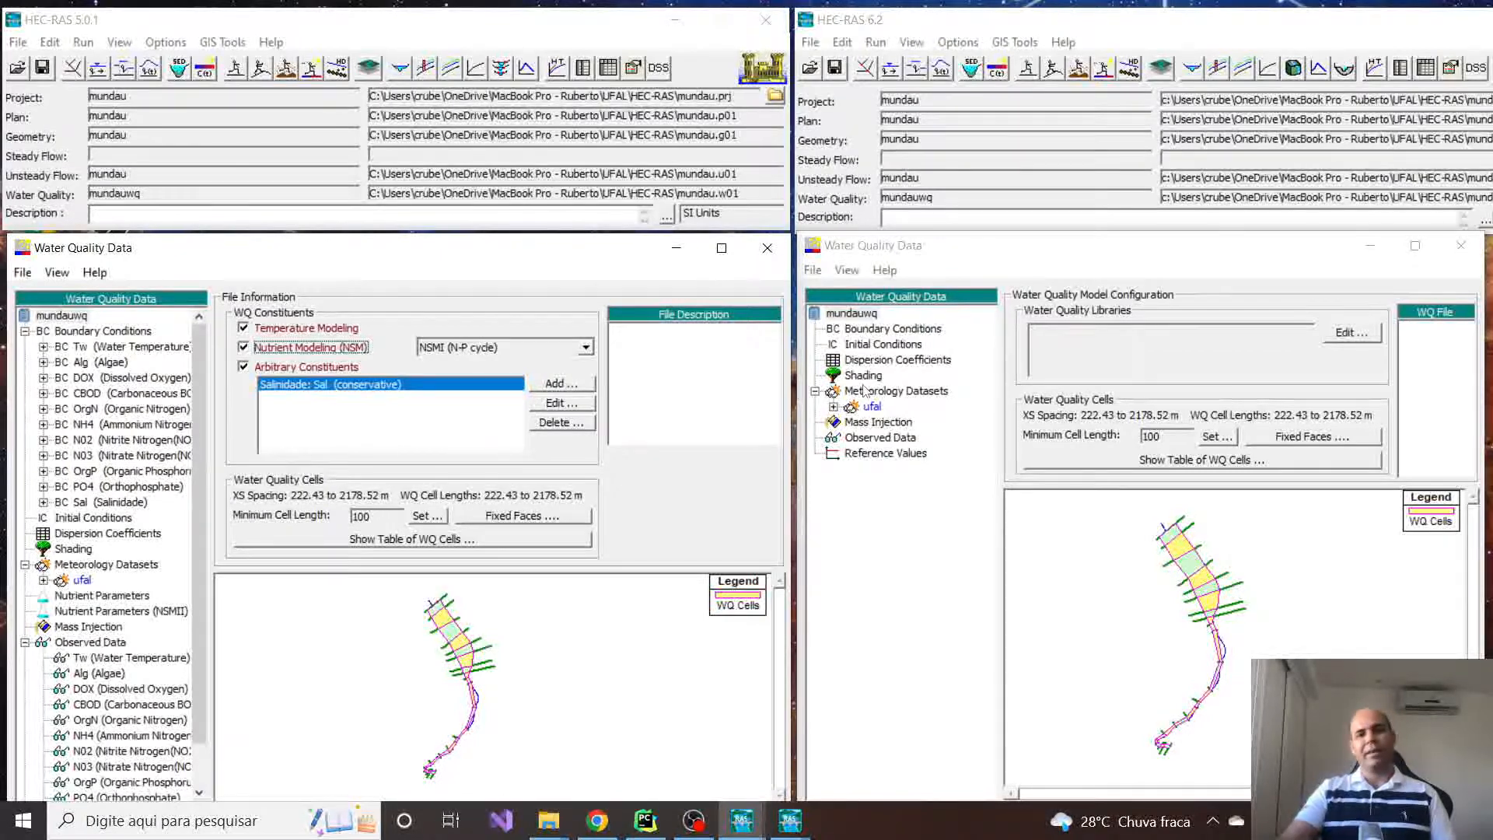
# Open the water quality library configuration in HEC-RAS 6.2, maximize it and enable Water Temperature - Full Energy Budget.
pyautogui.click(1162, 254)
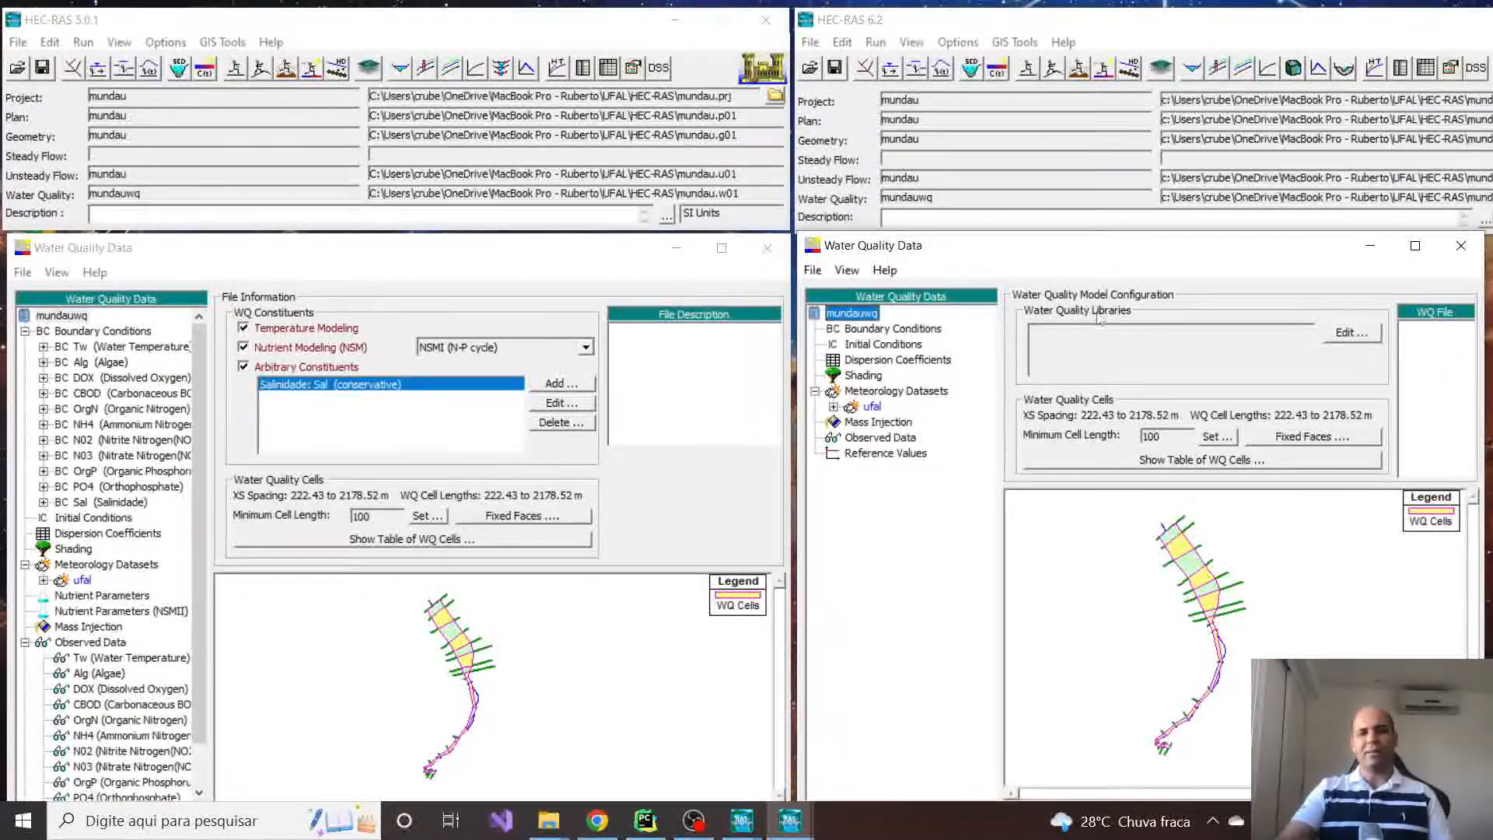
pyautogui.click(1354, 335)
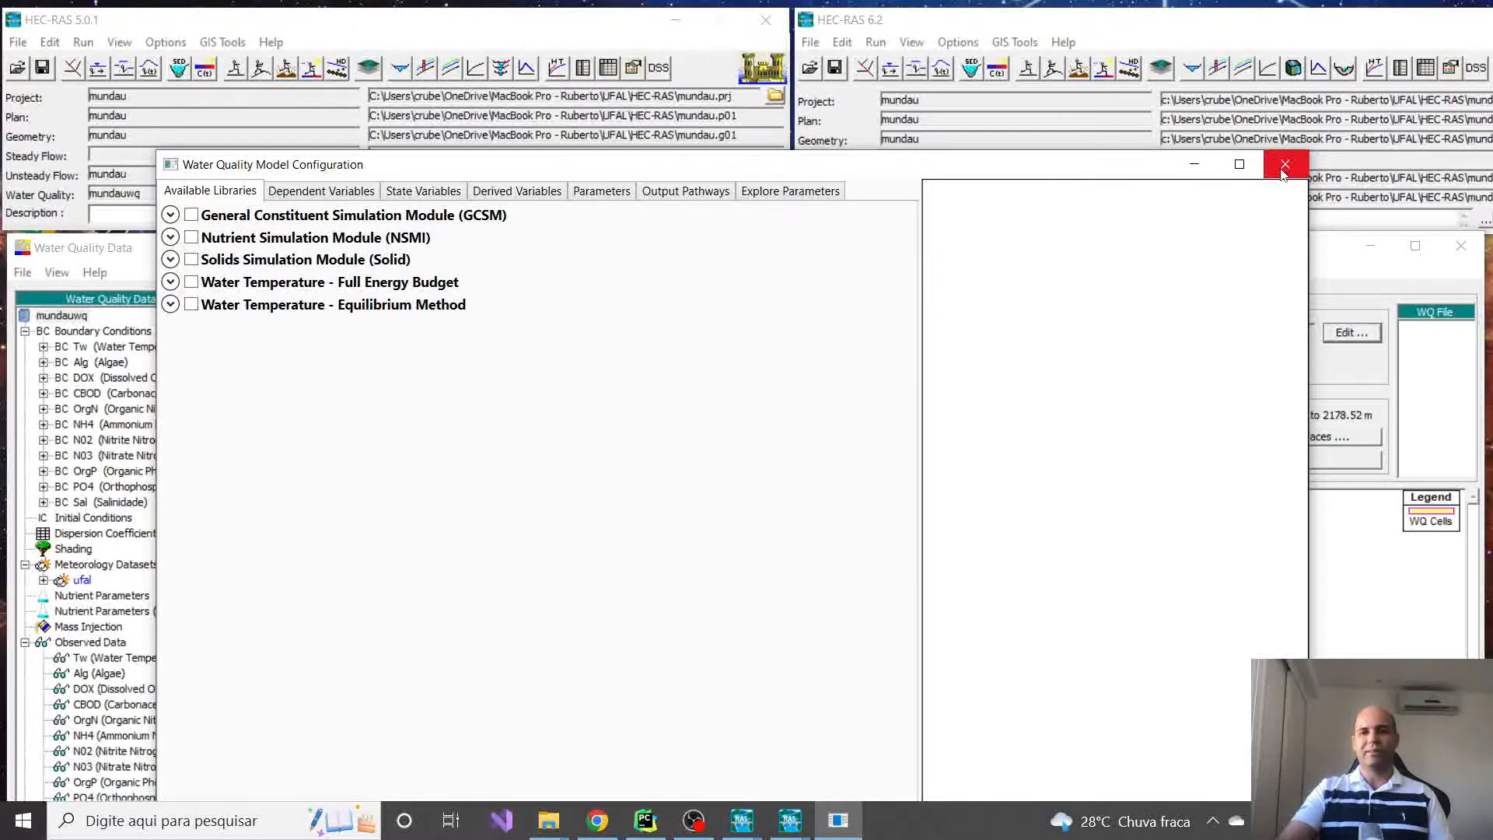
pyautogui.doubleClick(894, 165)
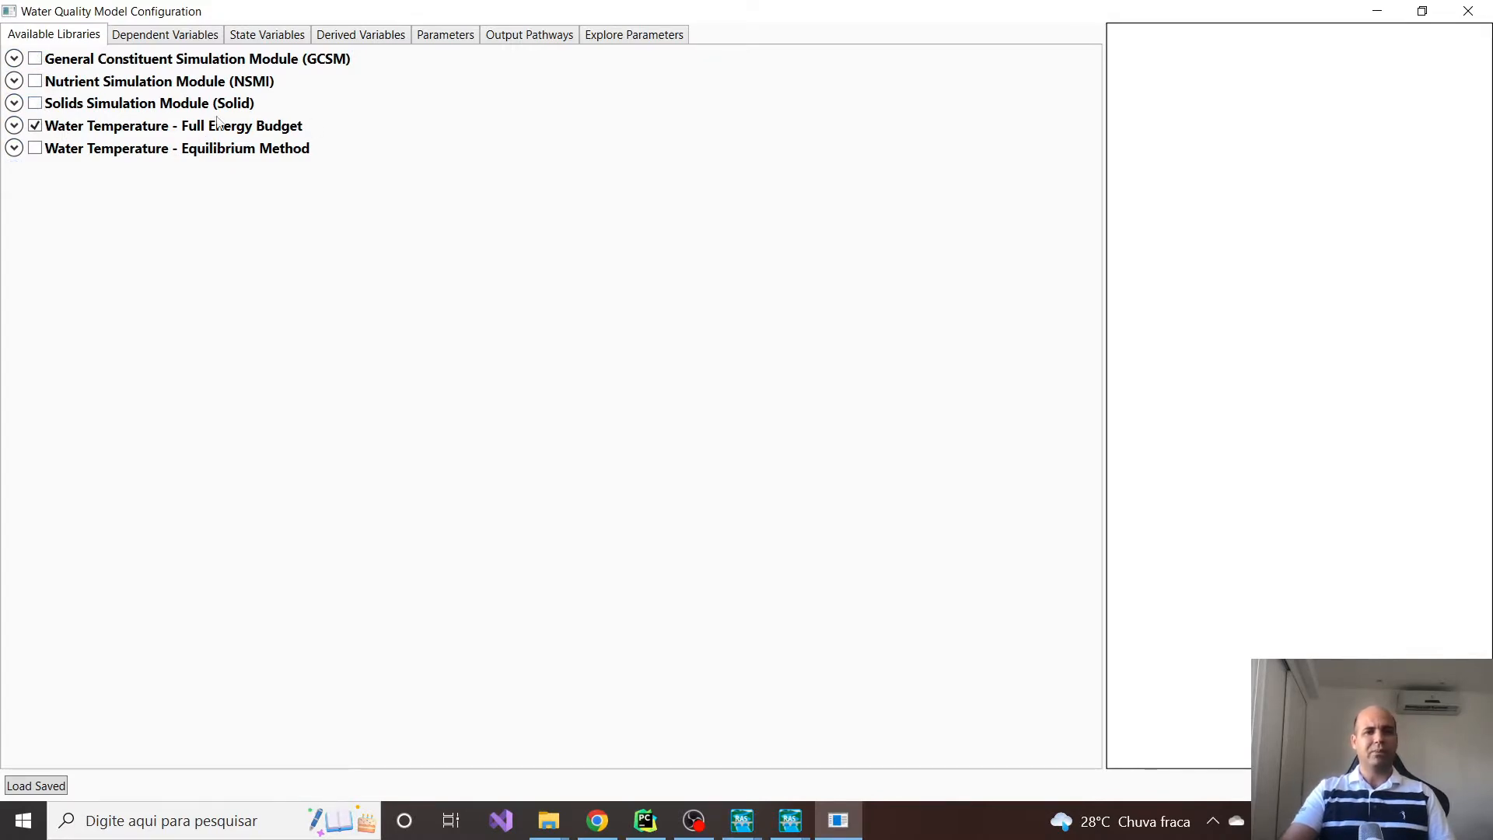
# Try enabling the Nutrient Simulation Module (NSMI), read the feedback about its dependencies, and disable the module again.
pyautogui.click(35, 82)
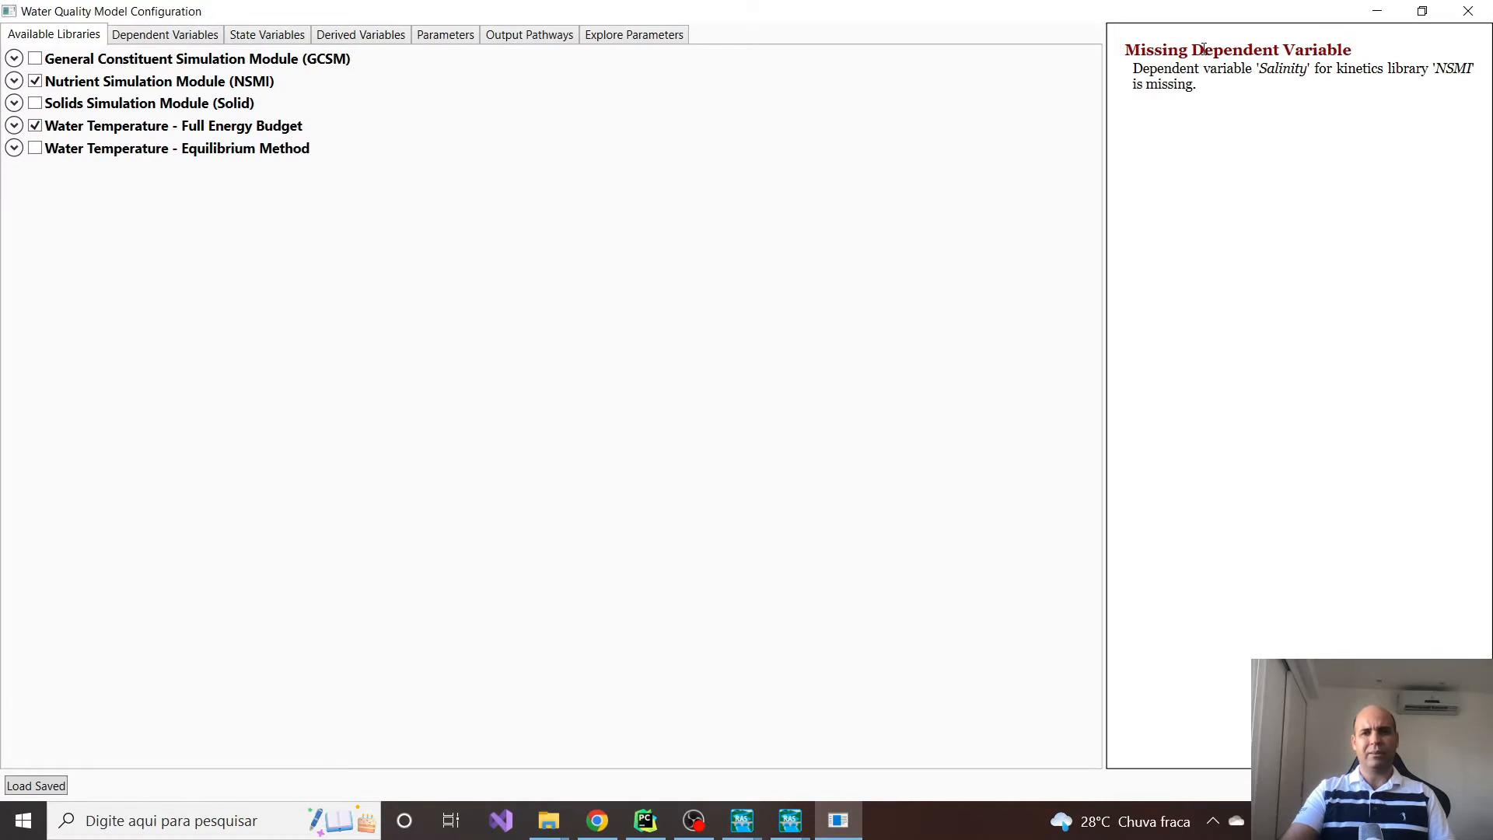
pyautogui.moveTo(1127, 50); pyautogui.dragTo(1203, 98)
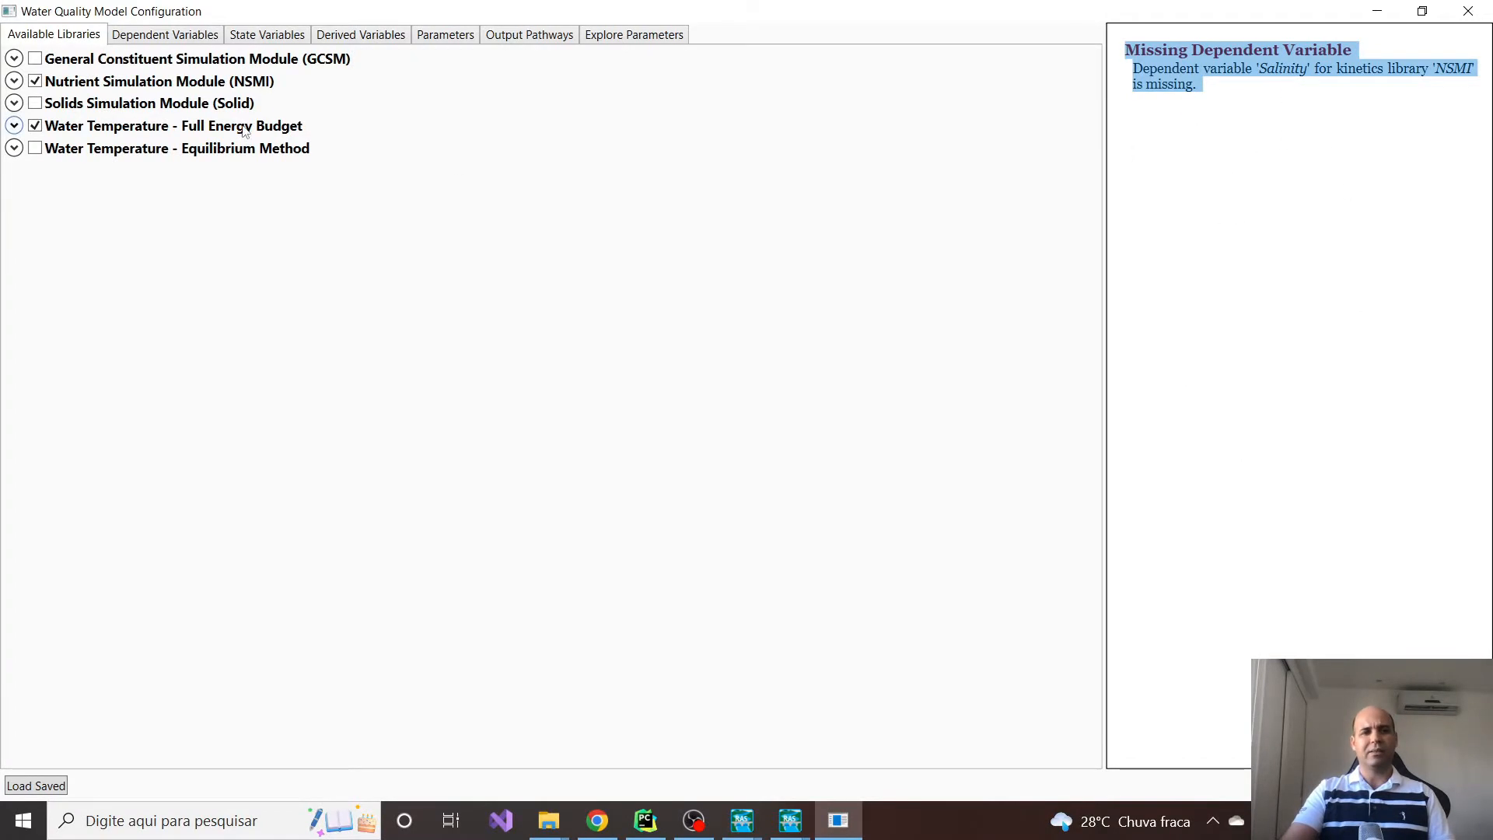
pyautogui.click(35, 82)
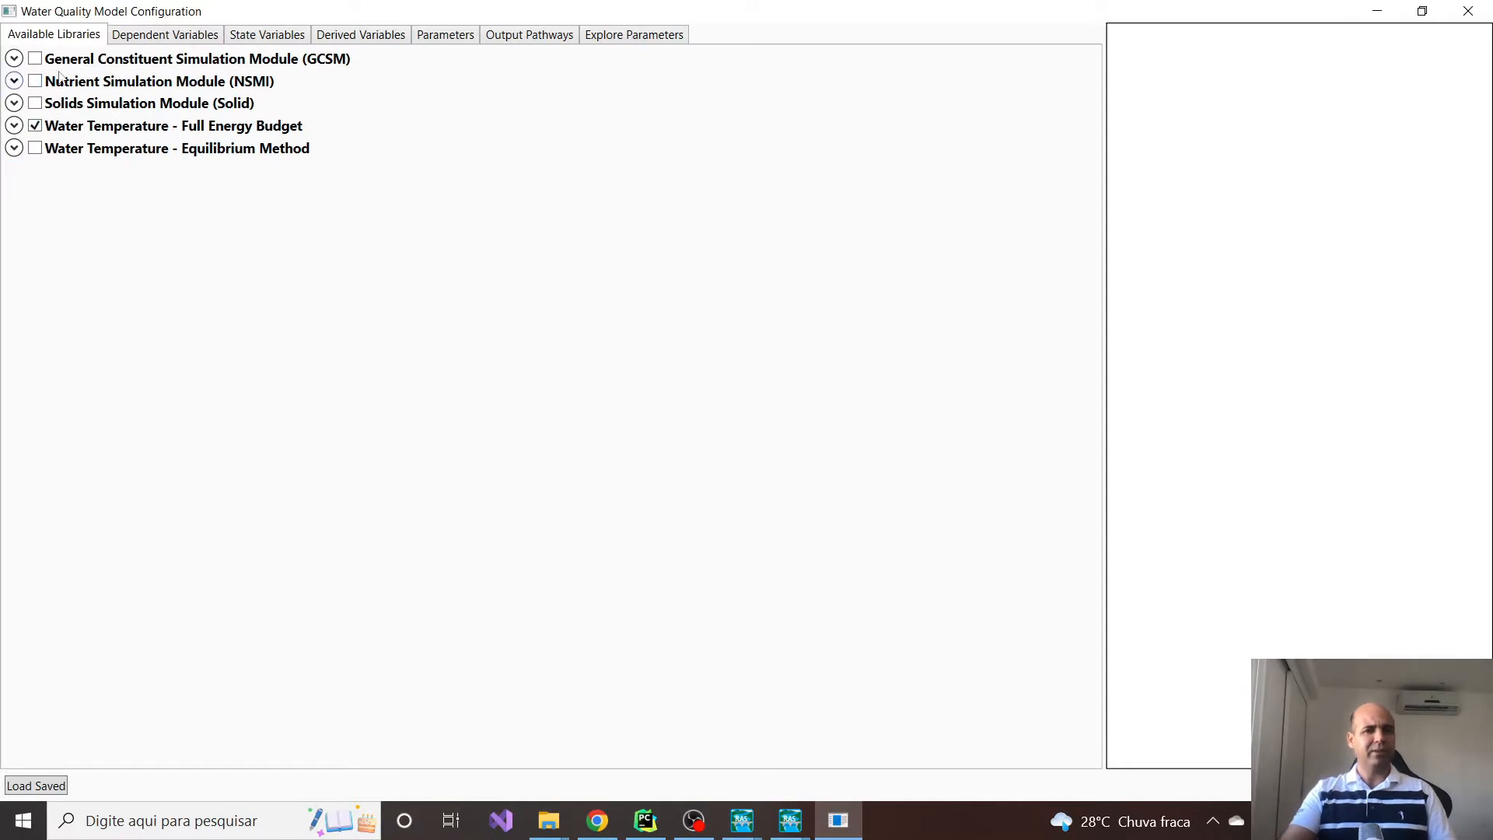
# Review the dependent, state and derived variables of the Water Temperature - Full Energy Budget library.
pyautogui.click(162, 39)
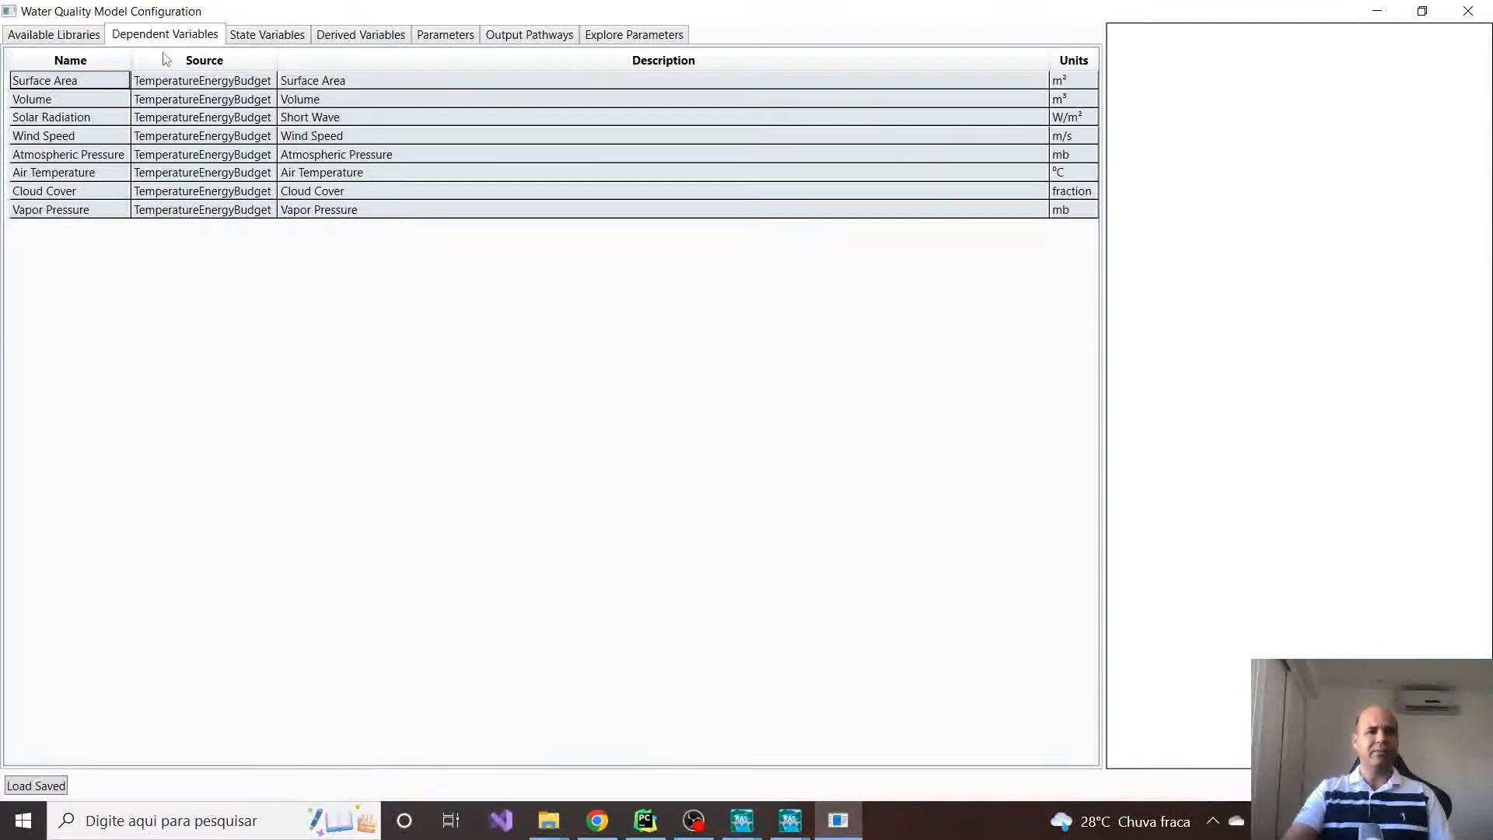
pyautogui.click(78, 36)
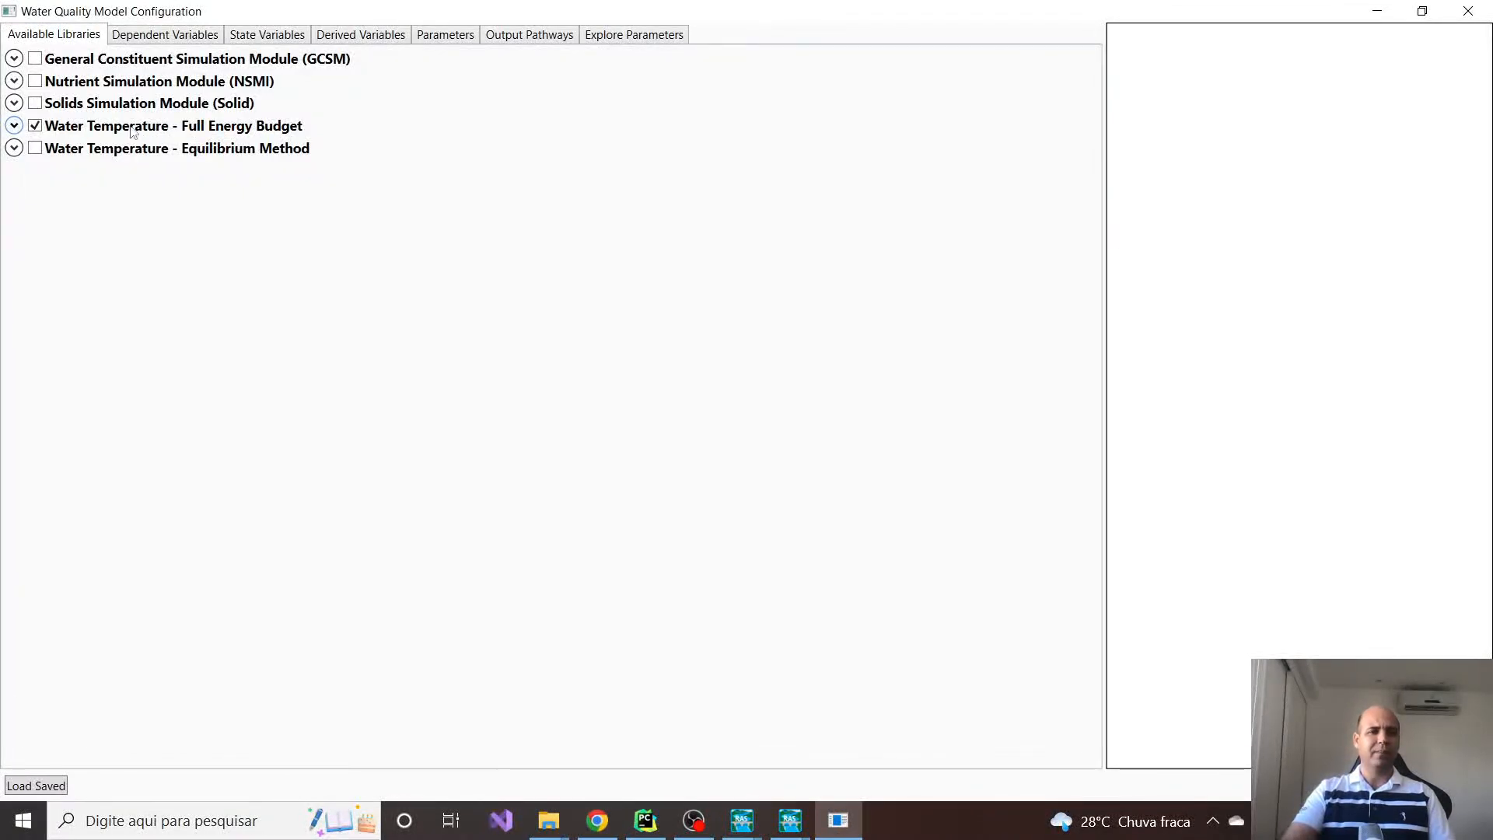
pyautogui.click(172, 34)
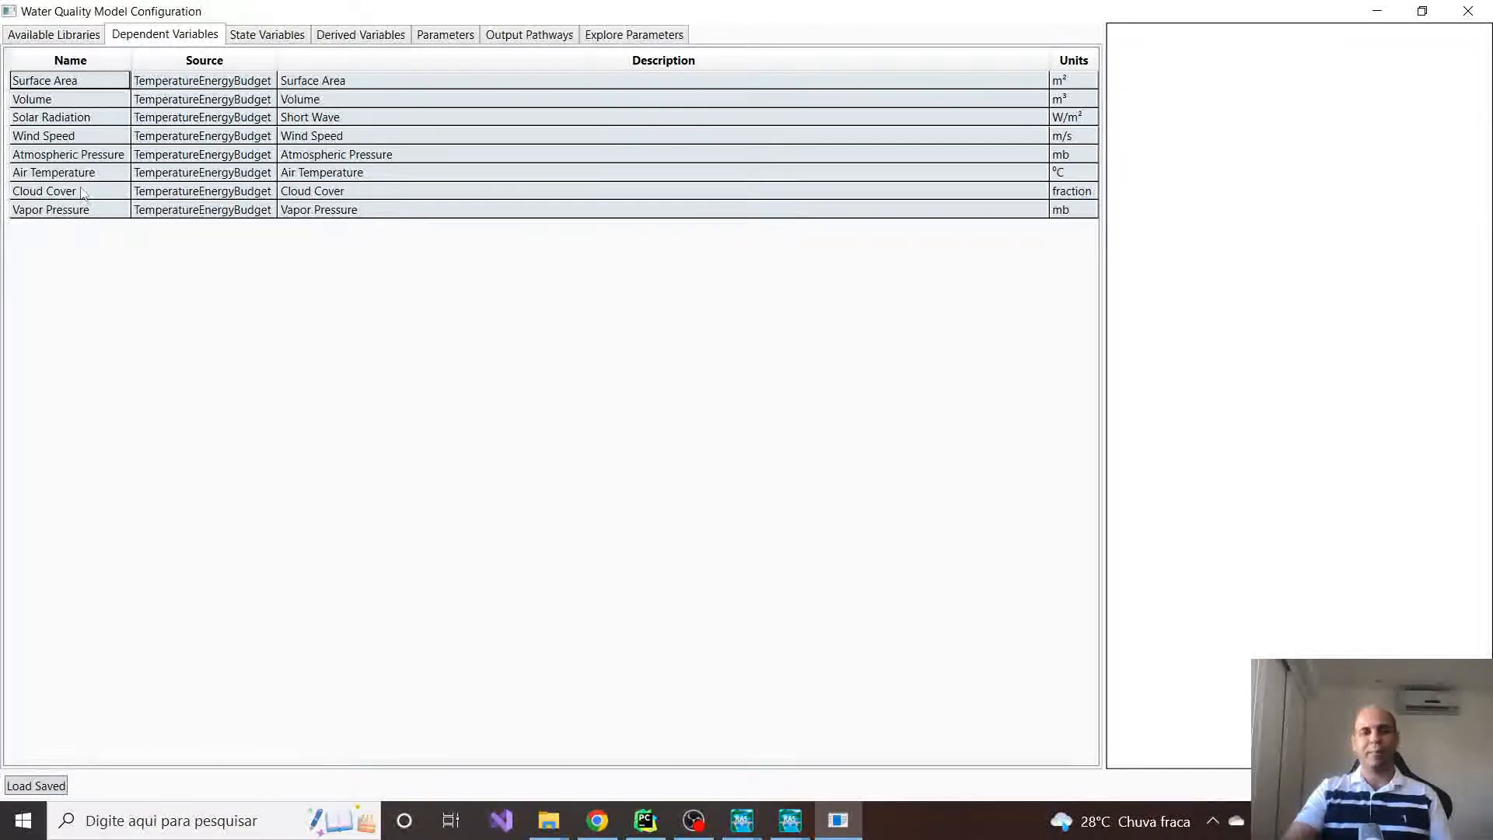
pyautogui.click(67, 103)
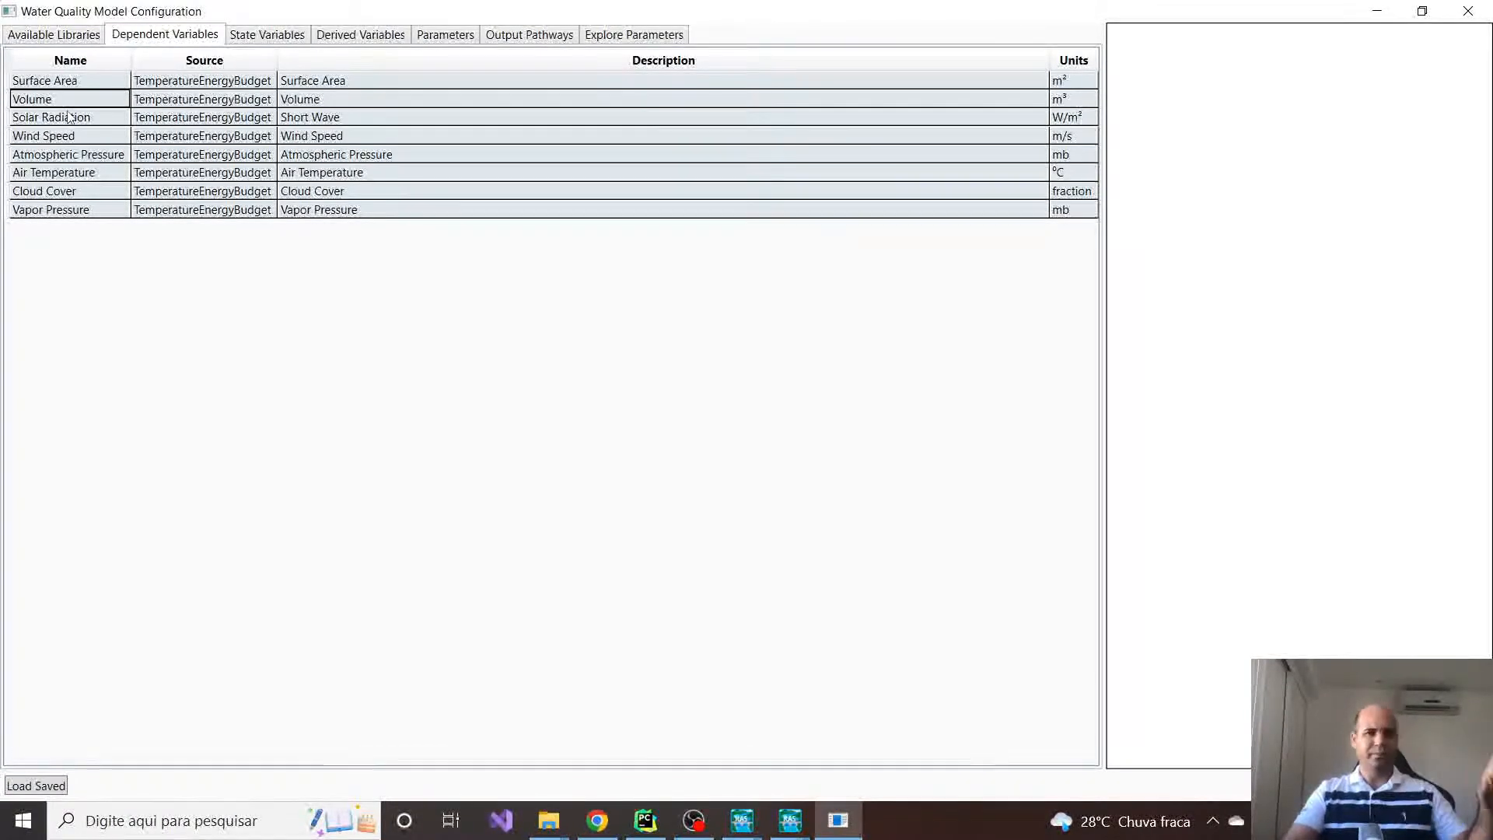
pyautogui.click(269, 35)
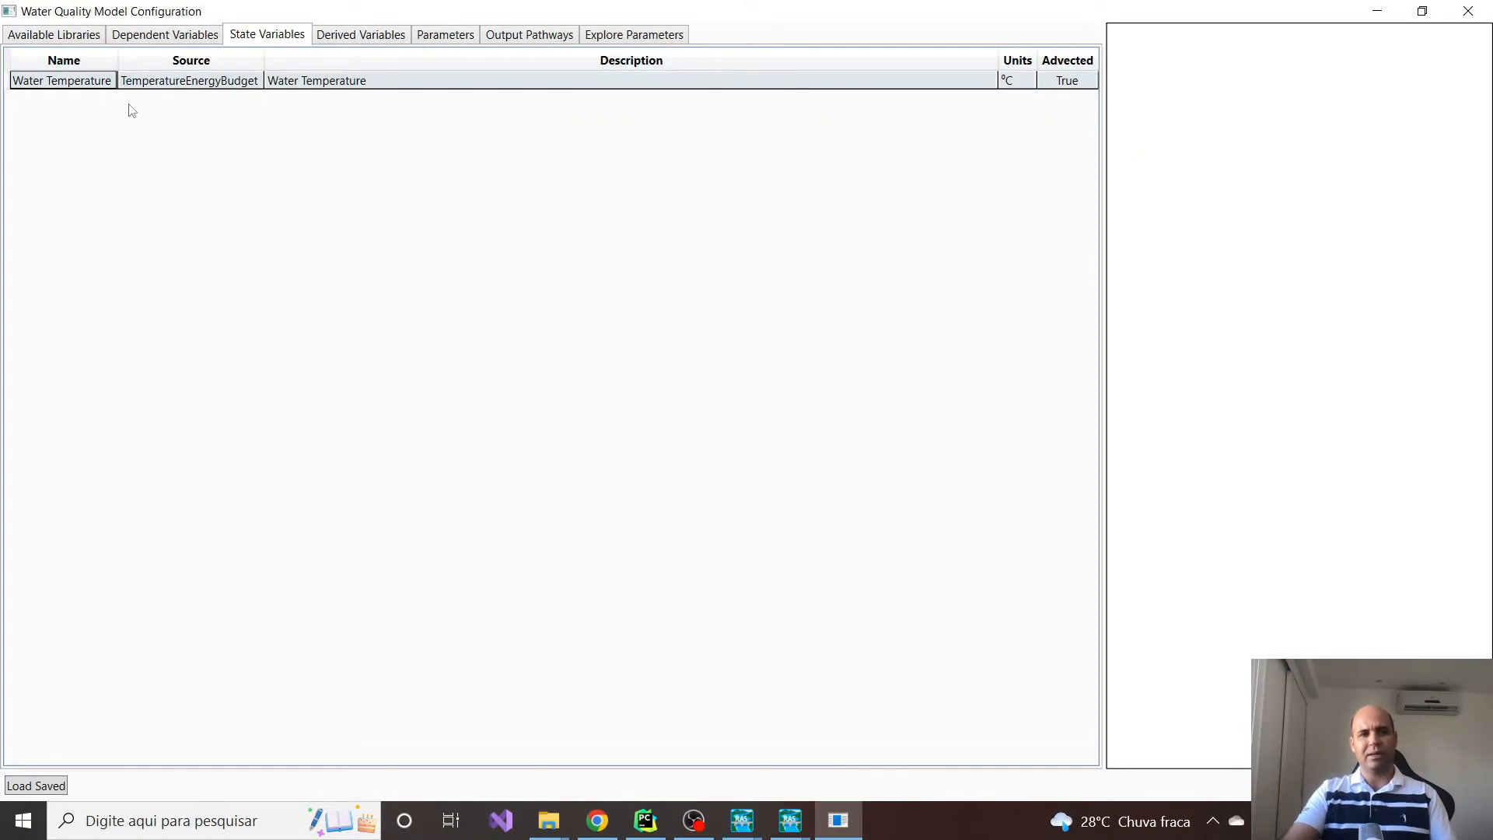
pyautogui.click(362, 39)
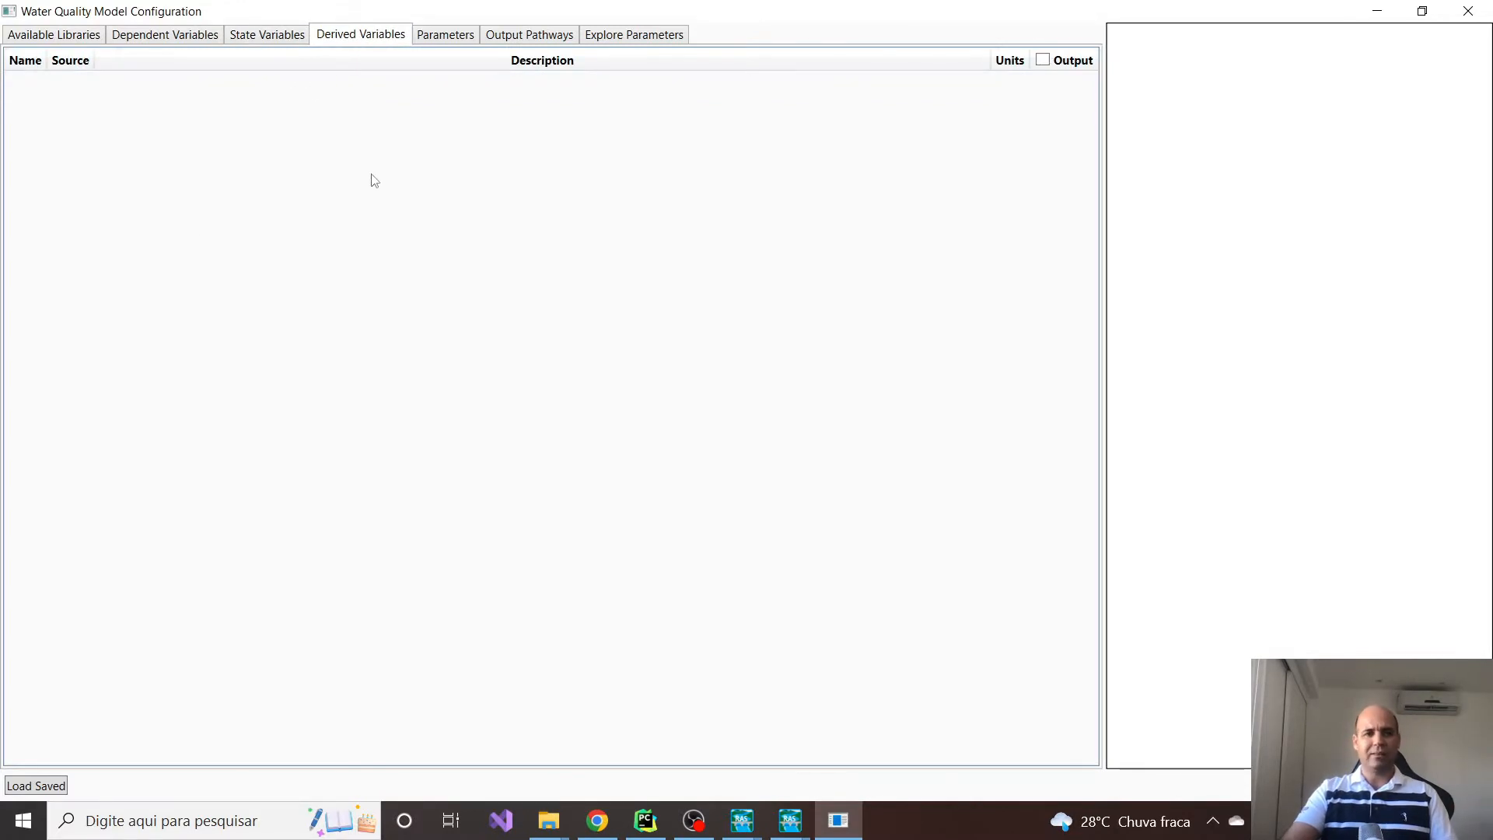
pyautogui.click(282, 39)
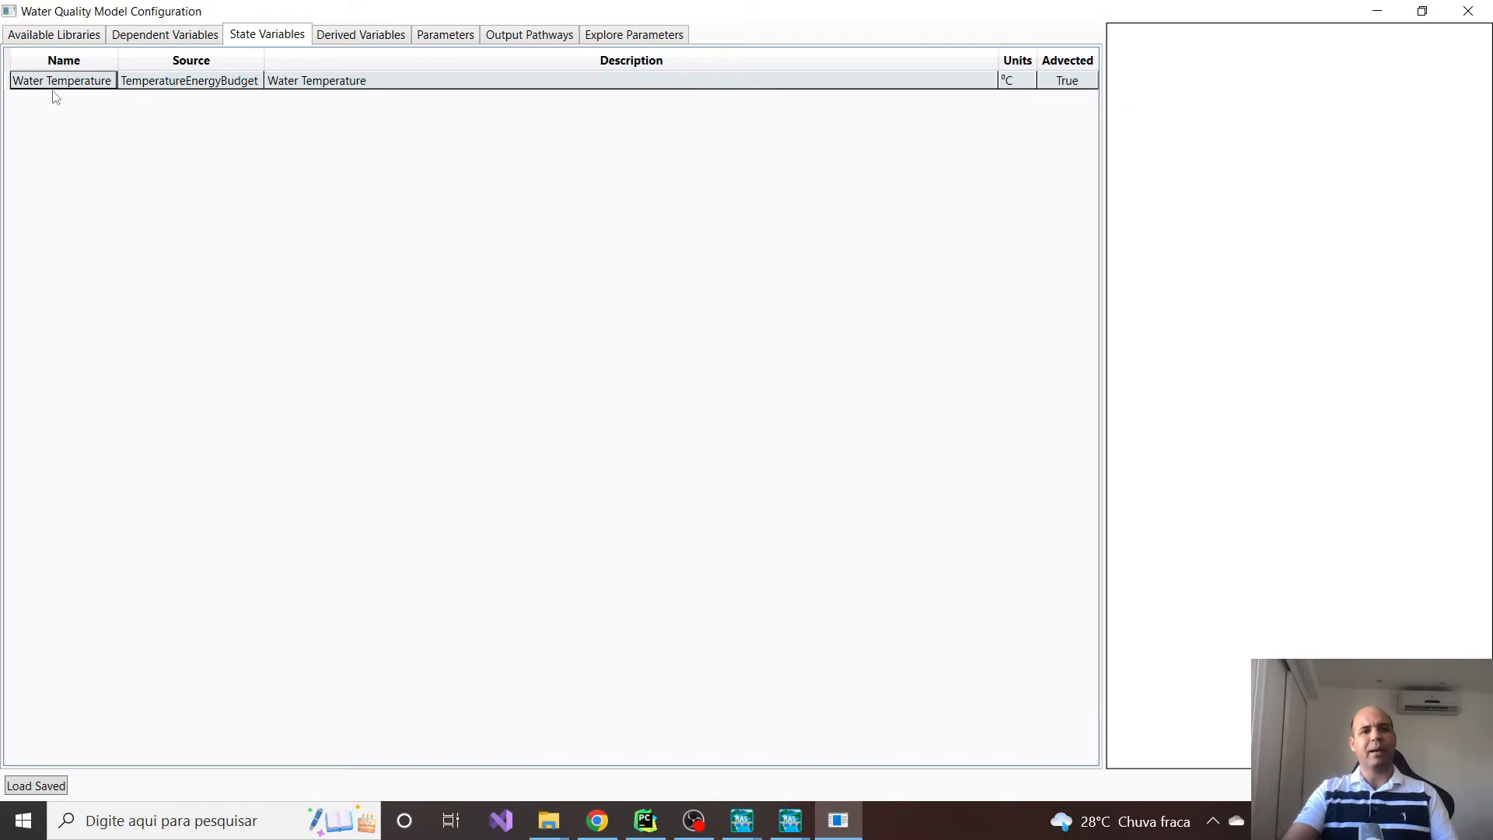
# Examine the wind function parameters and the output pathways of the temperature model, comparing them with its state variables.
pyautogui.click(447, 39)
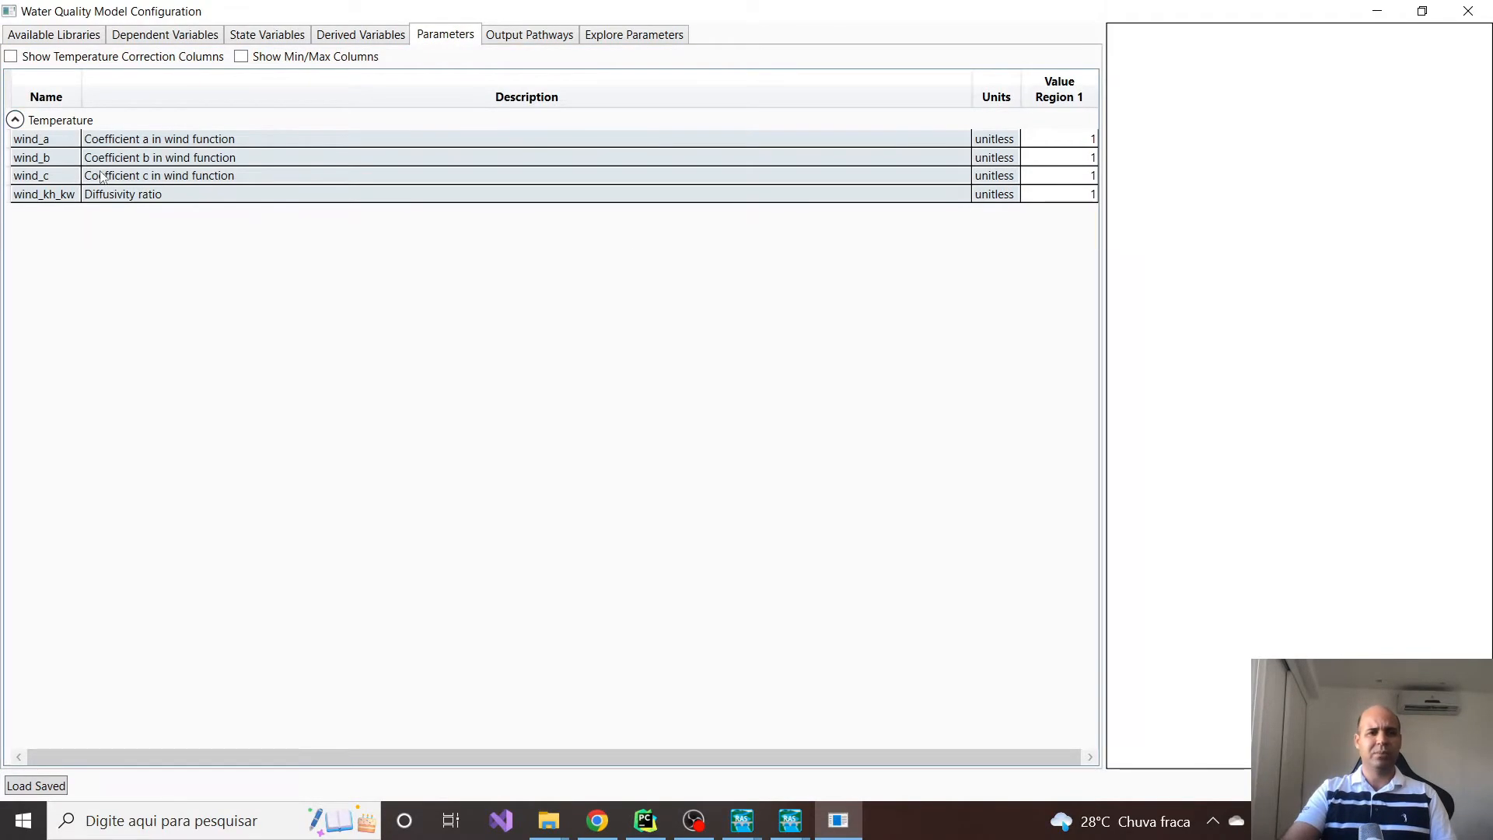
pyautogui.click(1075, 144)
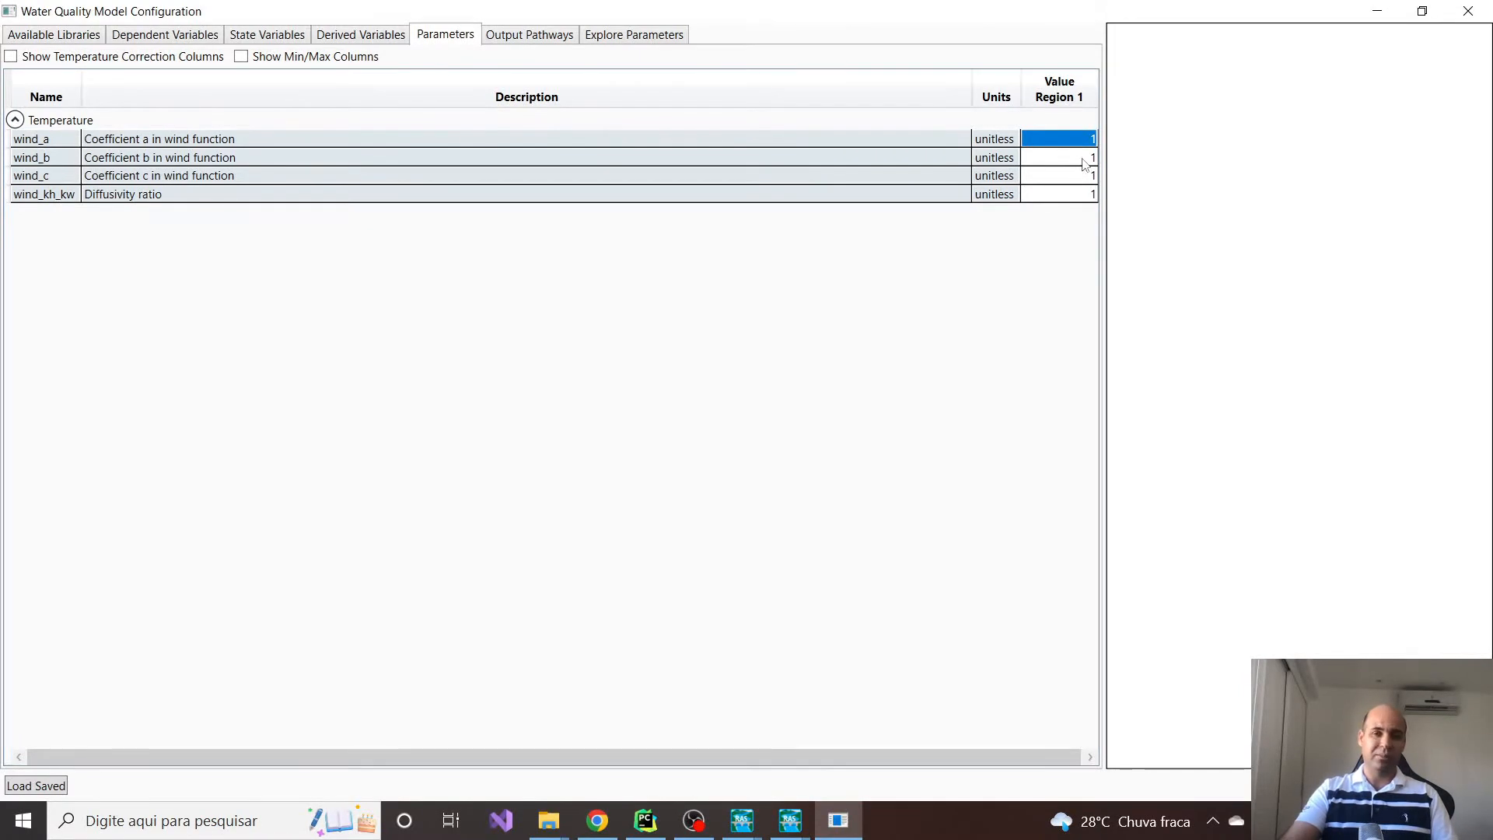
pyautogui.click(1079, 158)
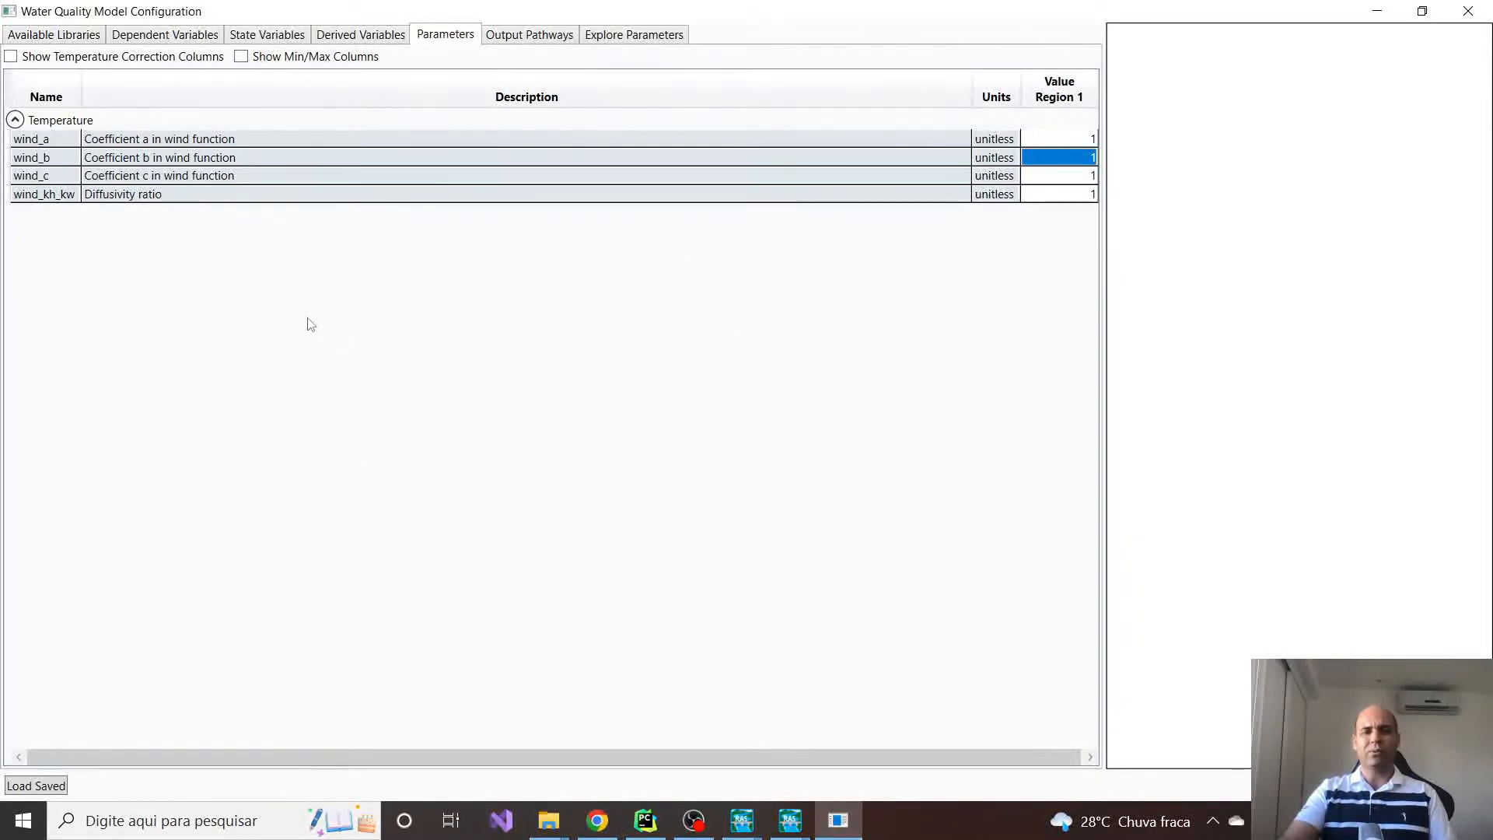
pyautogui.click(525, 35)
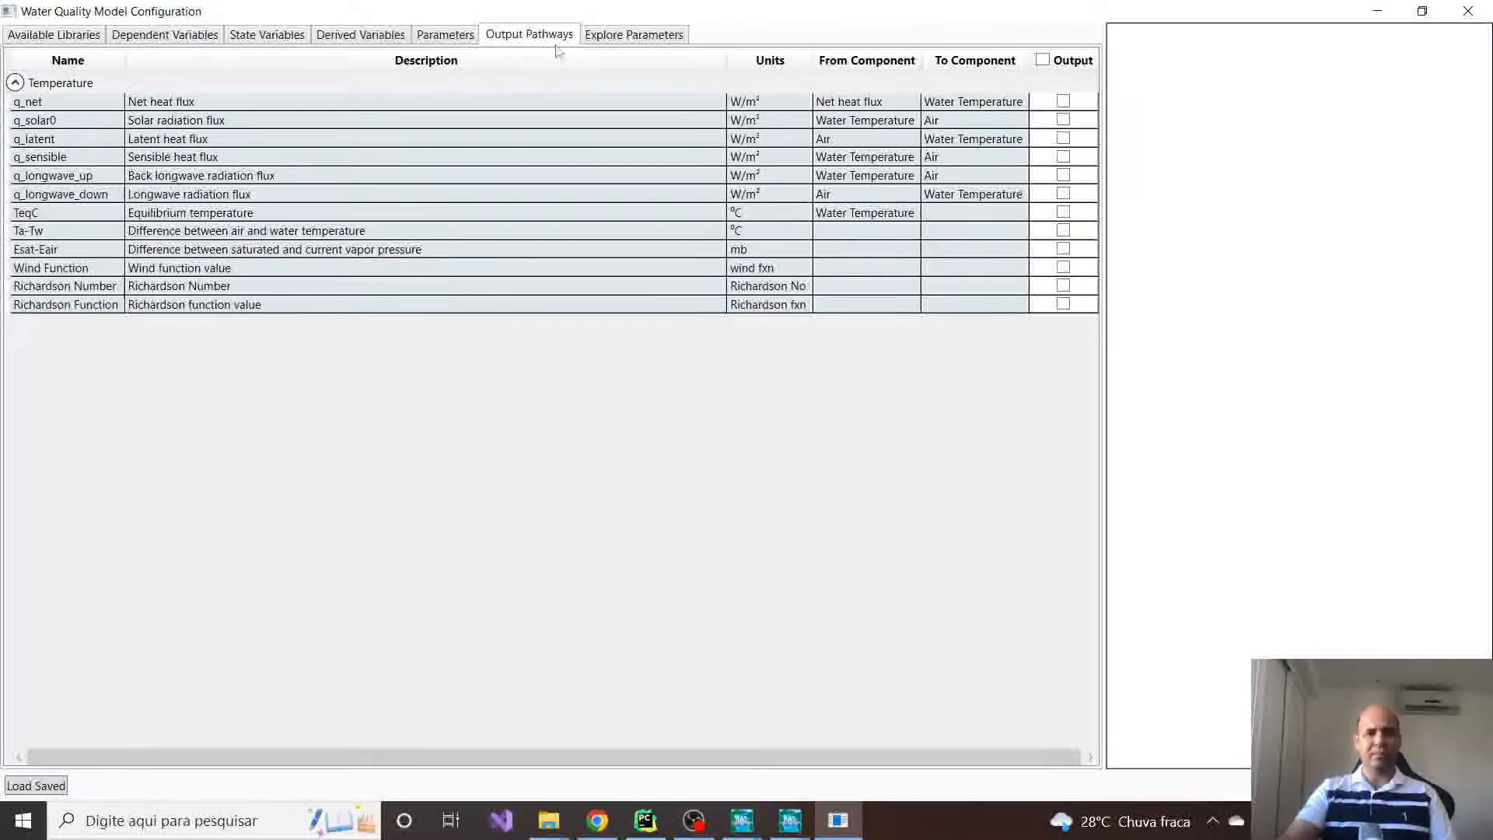
pyautogui.click(263, 33)
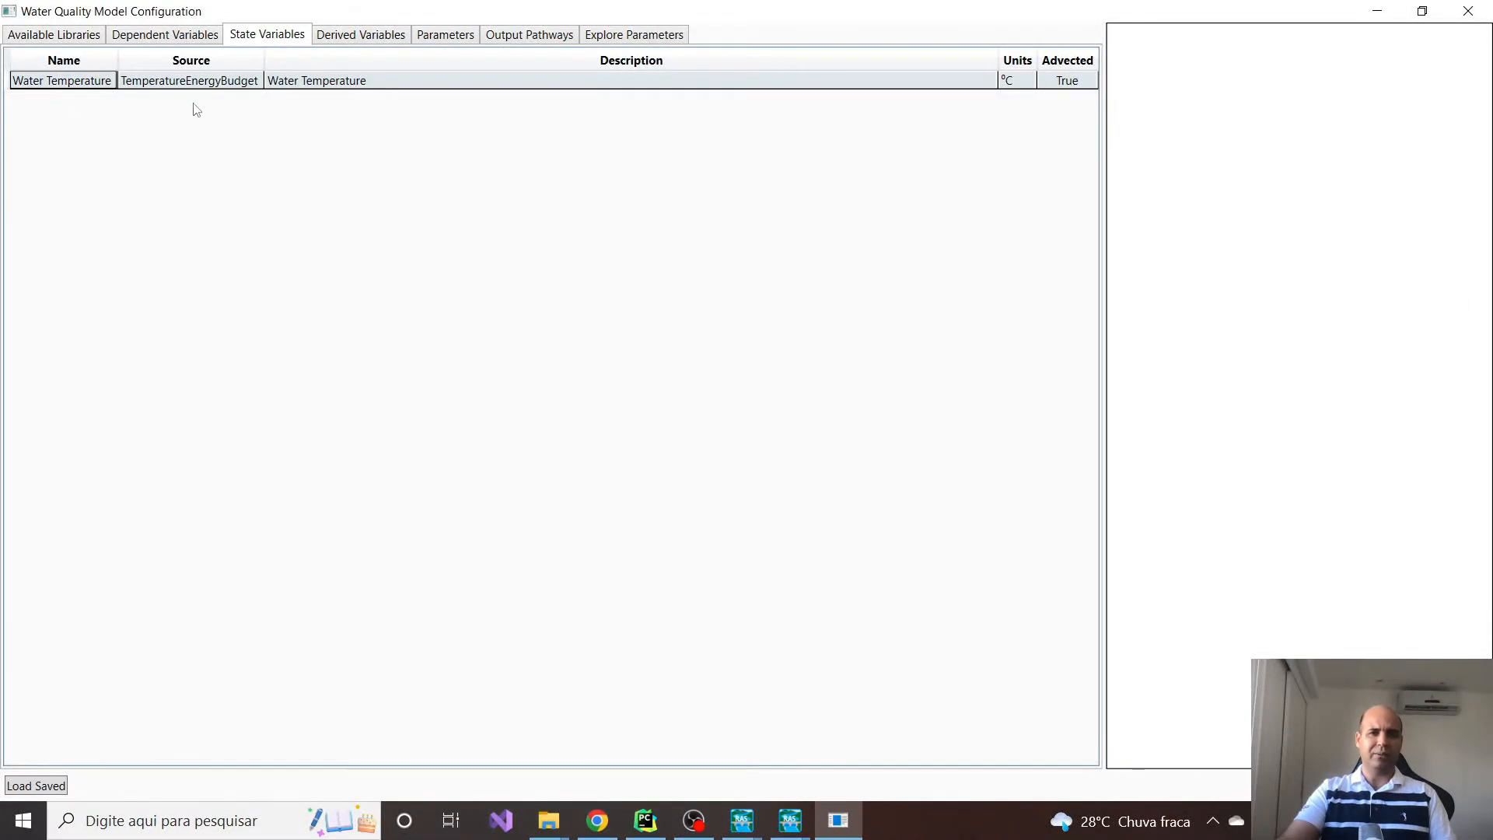
pyautogui.click(528, 36)
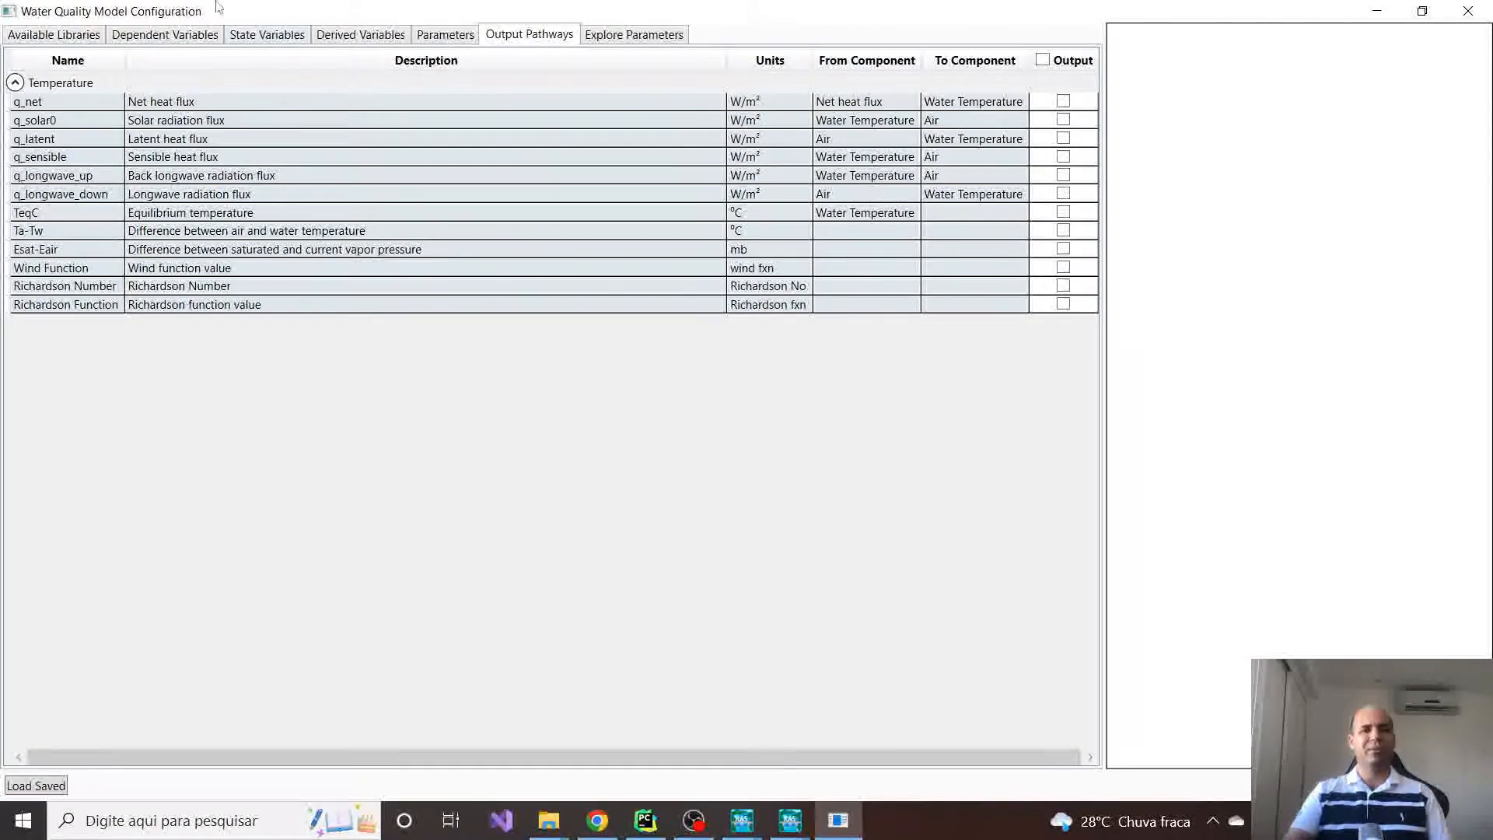
pyautogui.click(270, 36)
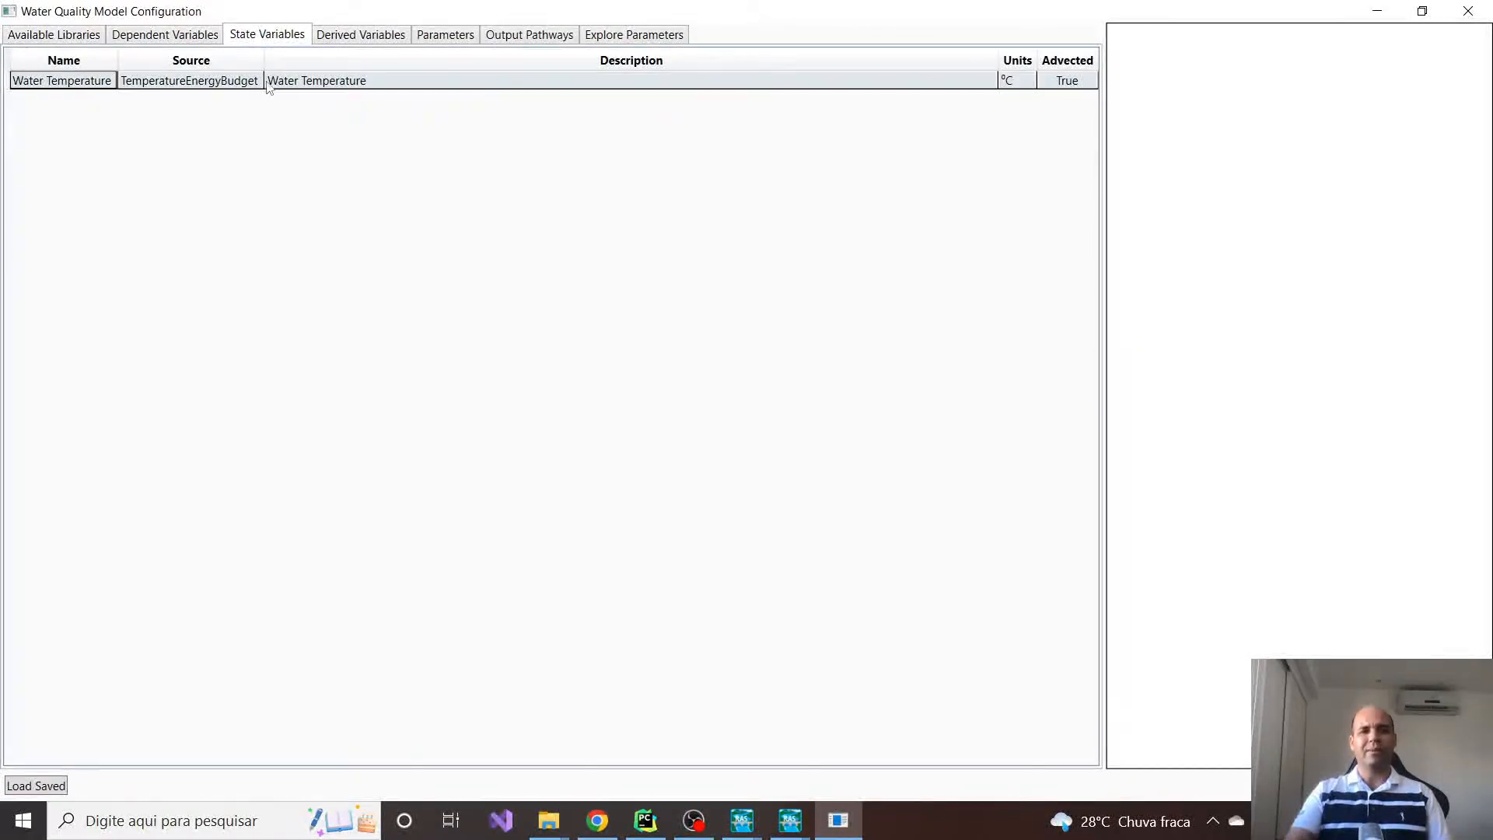
# Enable output for the six temperature heat-flux pathways, from net heat flux (q_net) through longwave radiation flux (q_longwave_down).
pyautogui.click(541, 37)
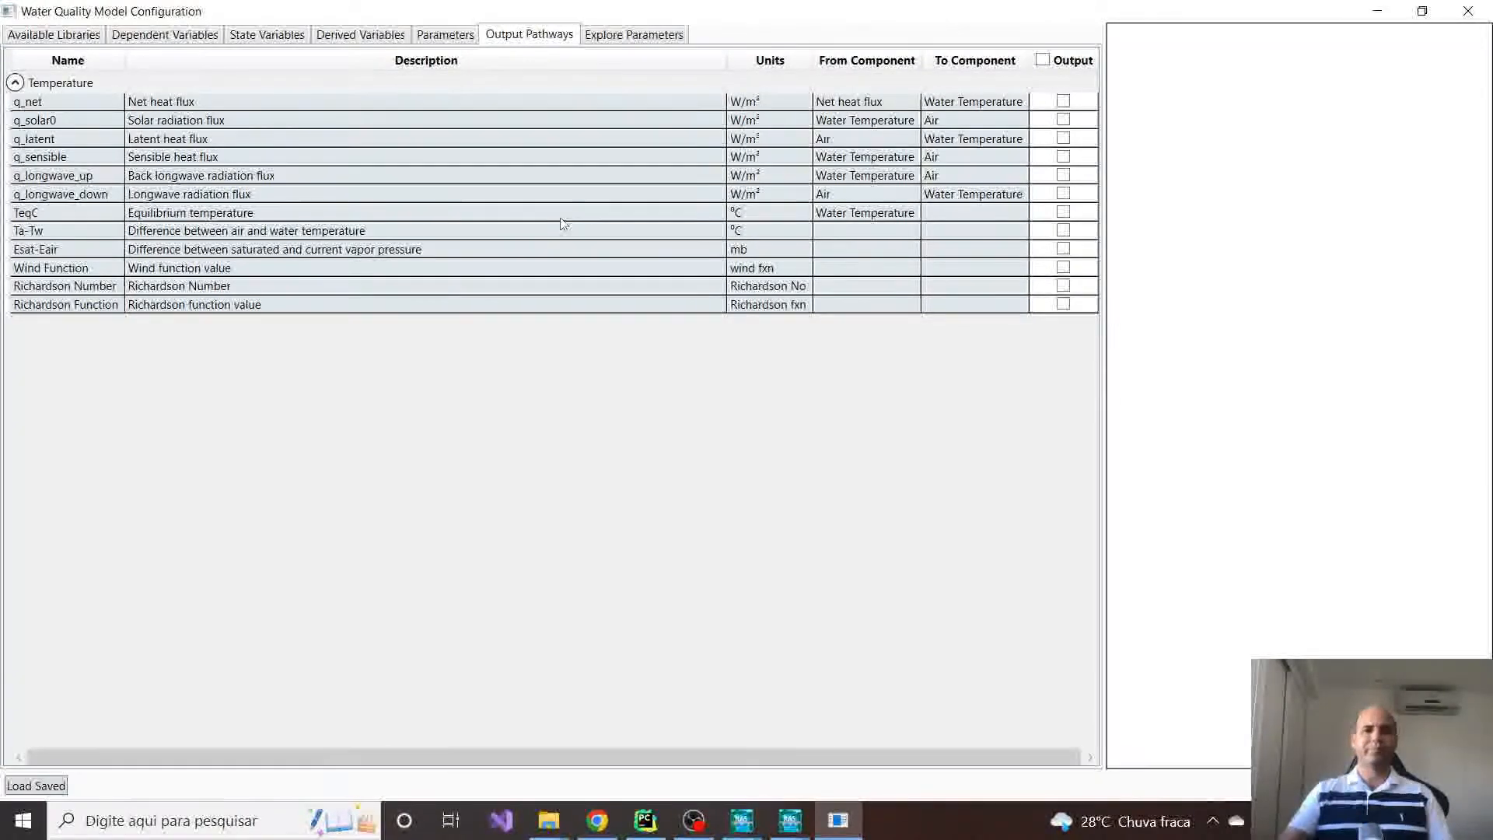
pyautogui.click(1064, 103)
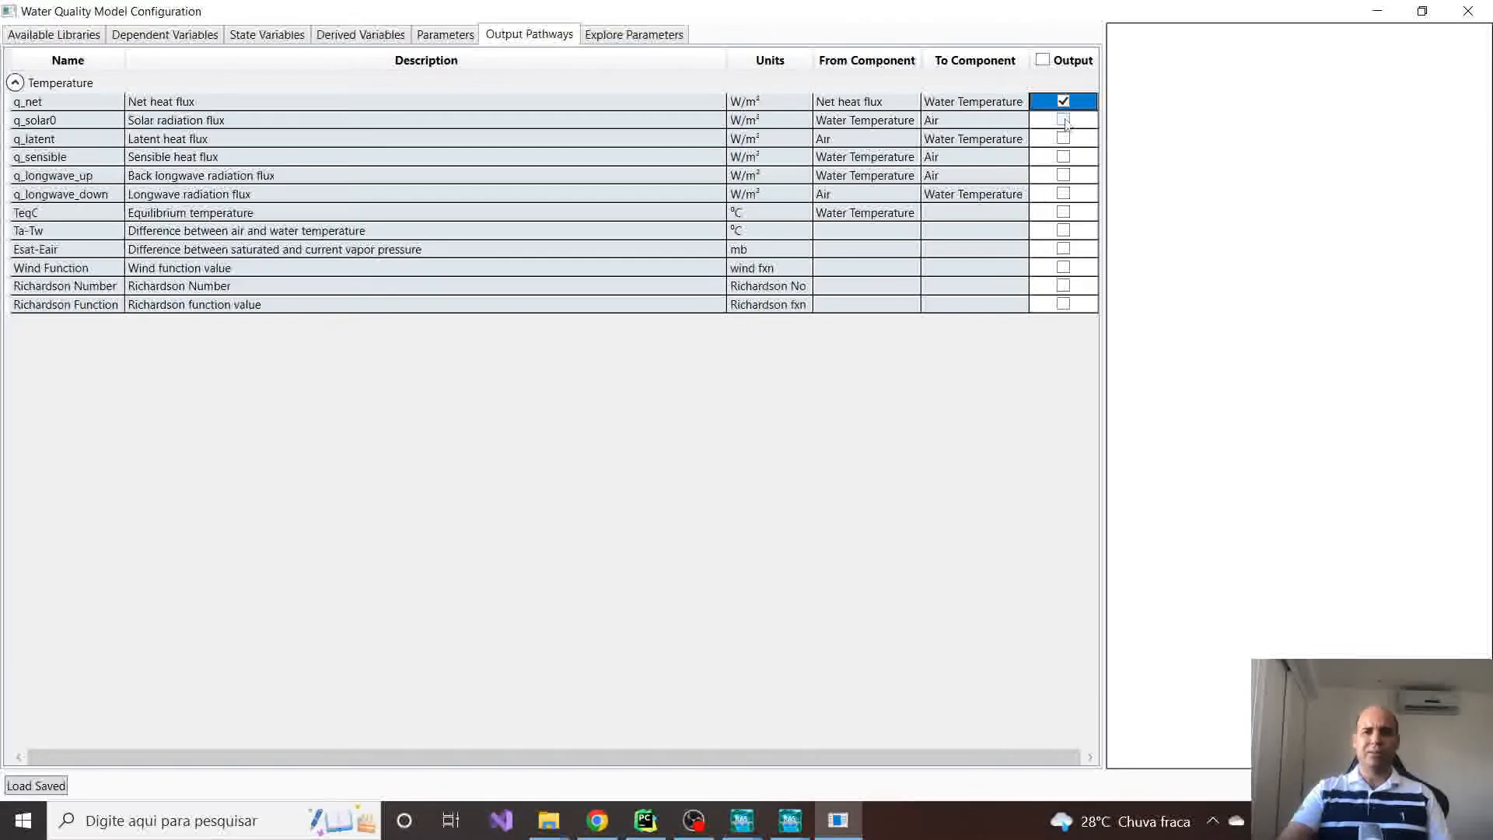
pyautogui.click(1064, 120)
pyautogui.click(1064, 138)
pyautogui.click(1064, 158)
pyautogui.click(1064, 176)
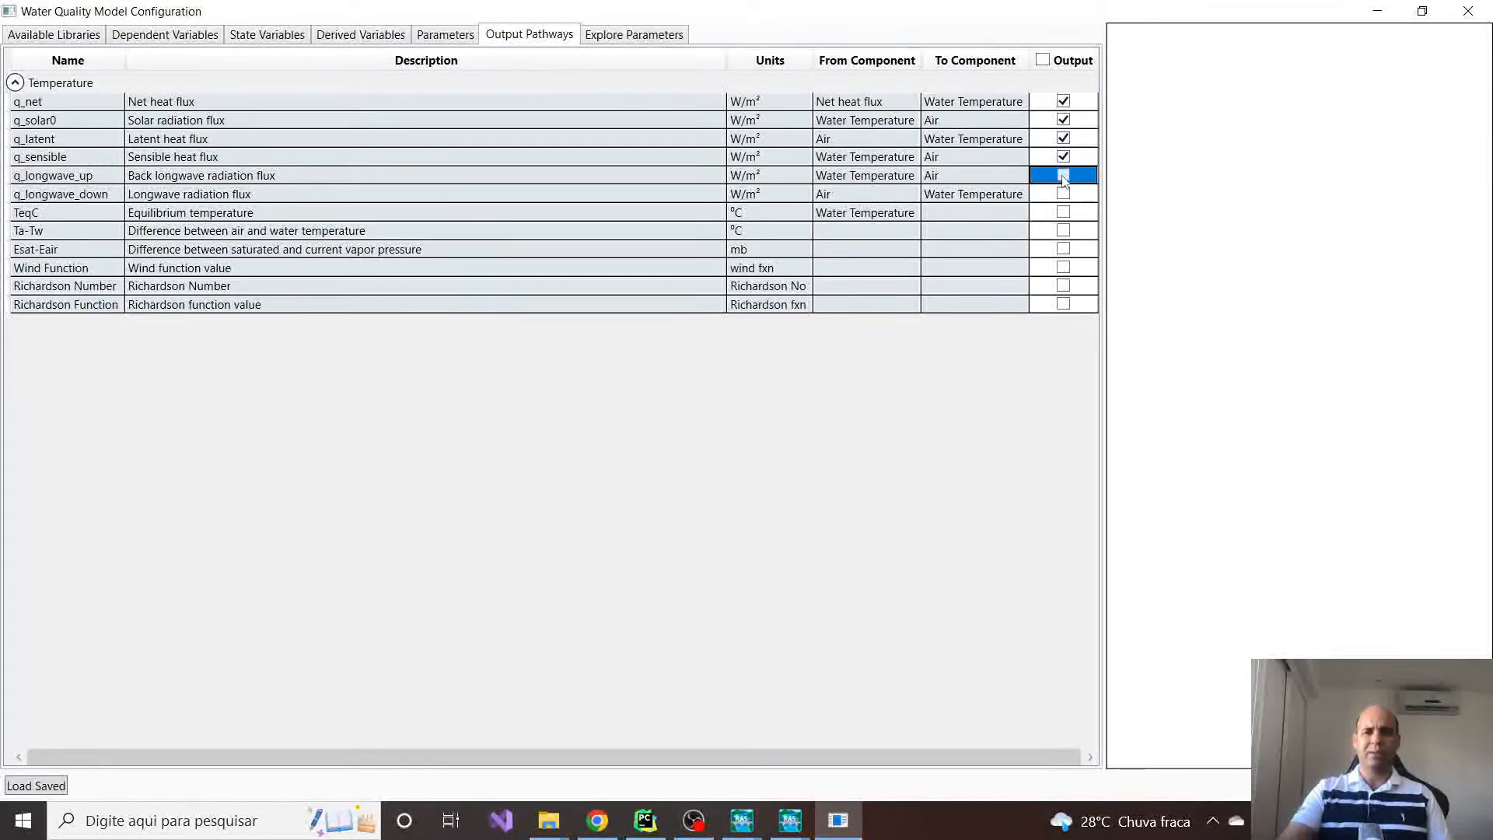
pyautogui.click(1063, 194)
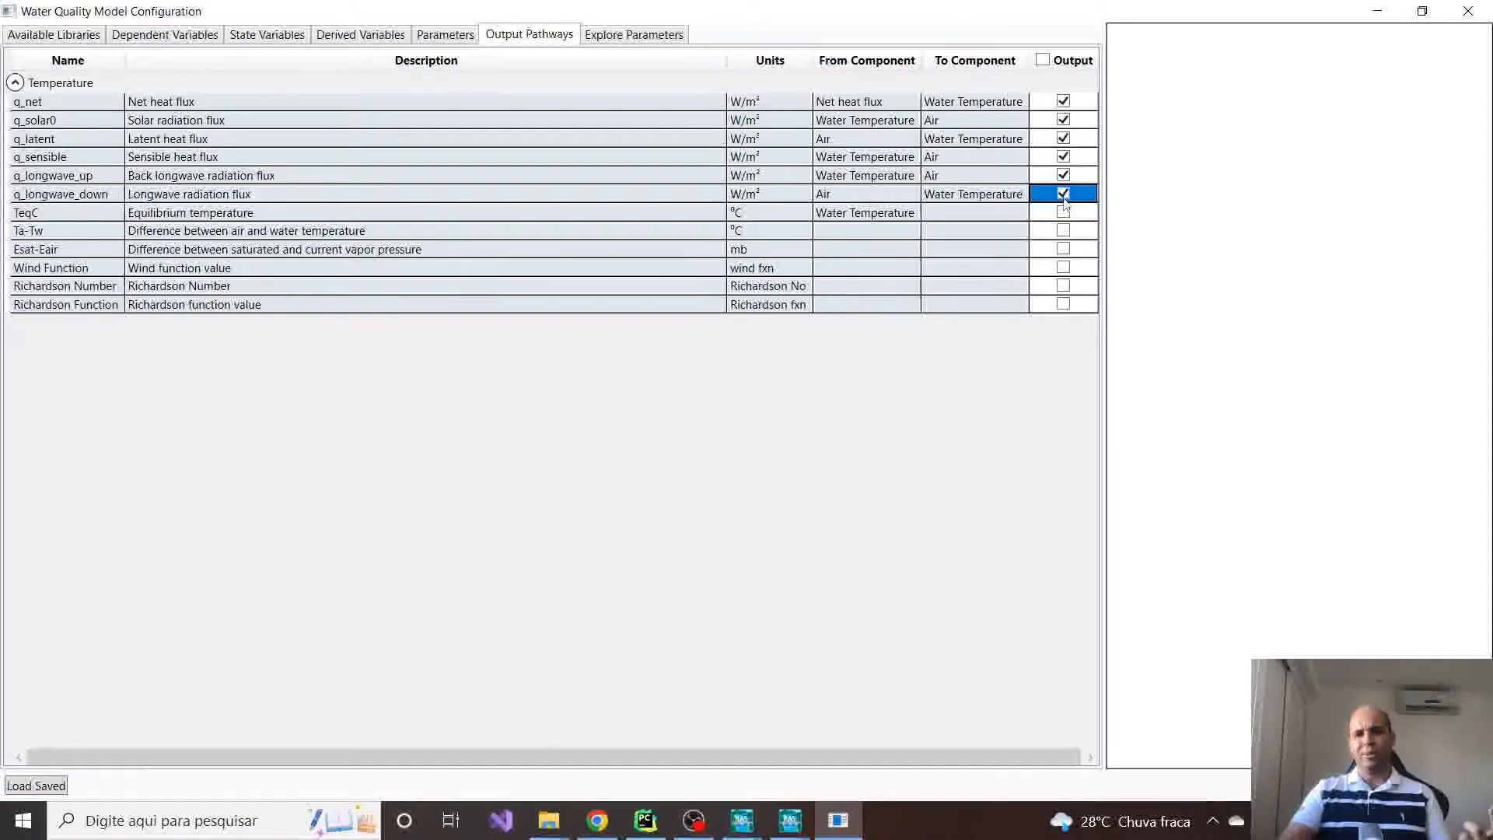
# Disable output again for the six heat-flux pathways, from q_longwave_down back to q_net.
pyautogui.click(1063, 194)
pyautogui.click(1064, 176)
pyautogui.click(1064, 157)
pyautogui.click(1064, 139)
pyautogui.click(1064, 121)
pyautogui.click(1064, 101)
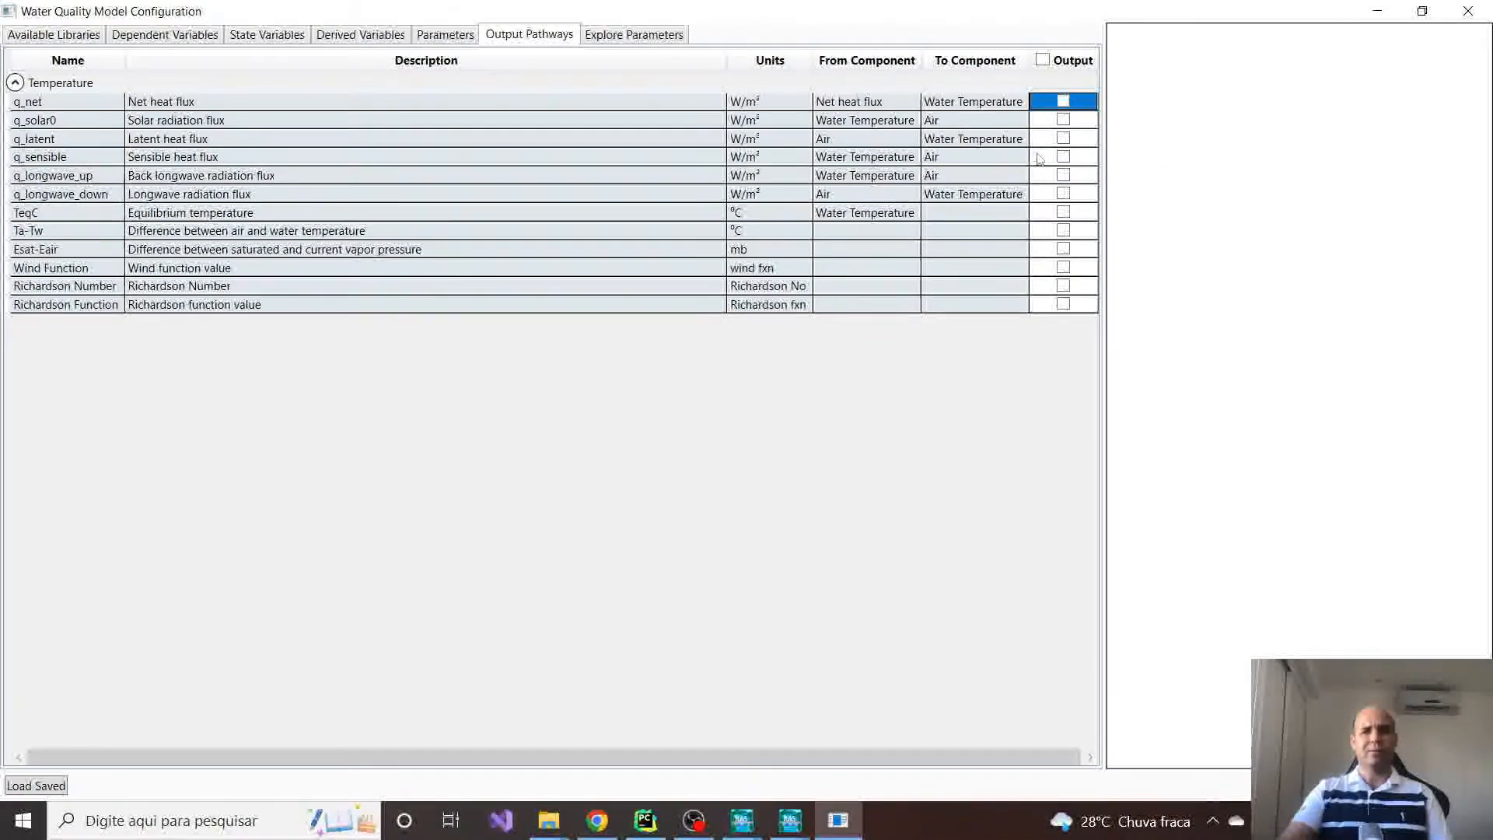
# Open the parameter exploration view, widen its variable table and set the Air Temperature to 25 °C.
pyautogui.click(619, 36)
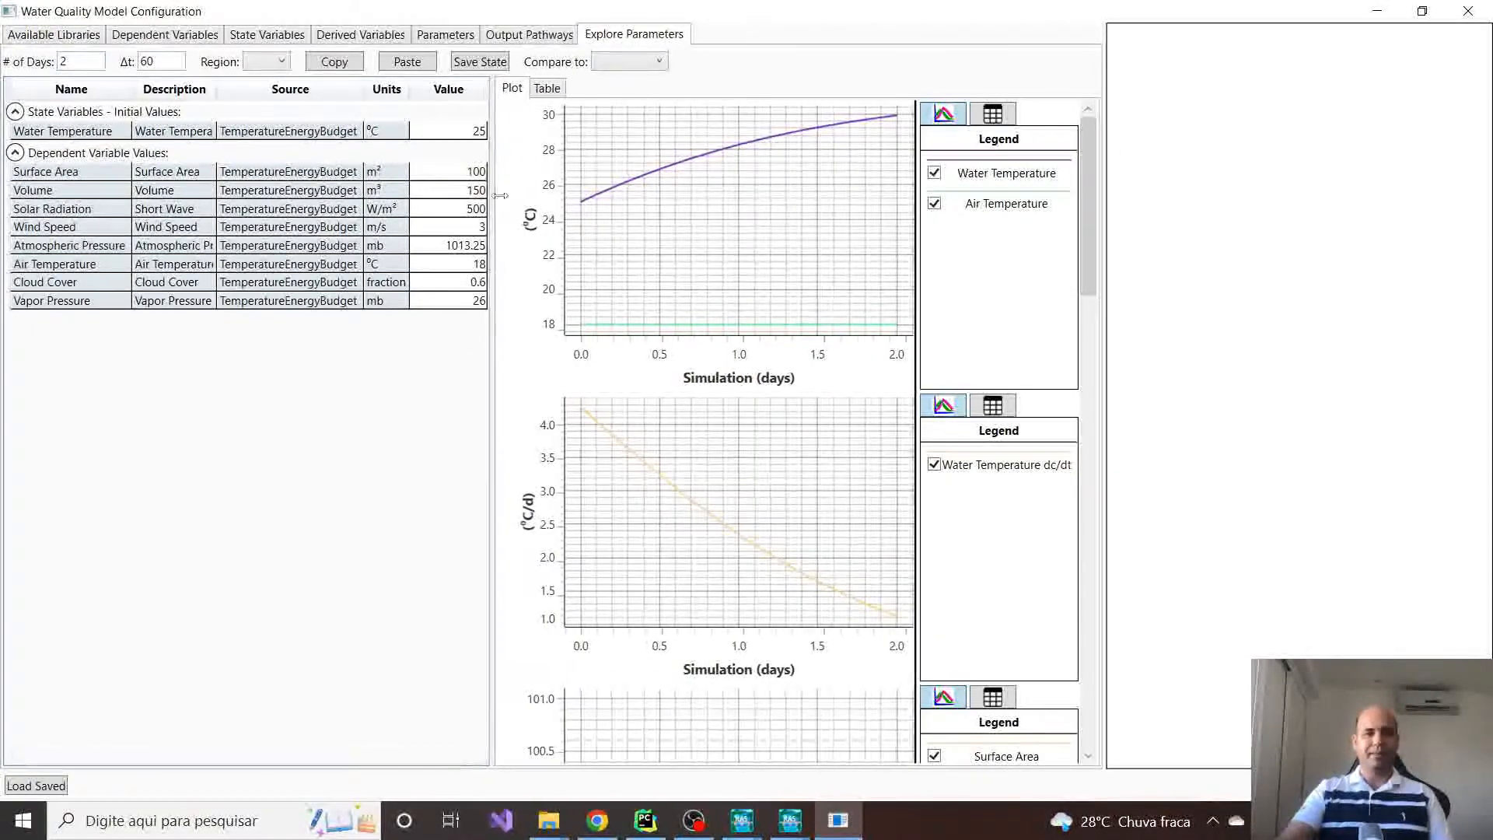
pyautogui.moveTo(497, 194); pyautogui.dragTo(514, 195)
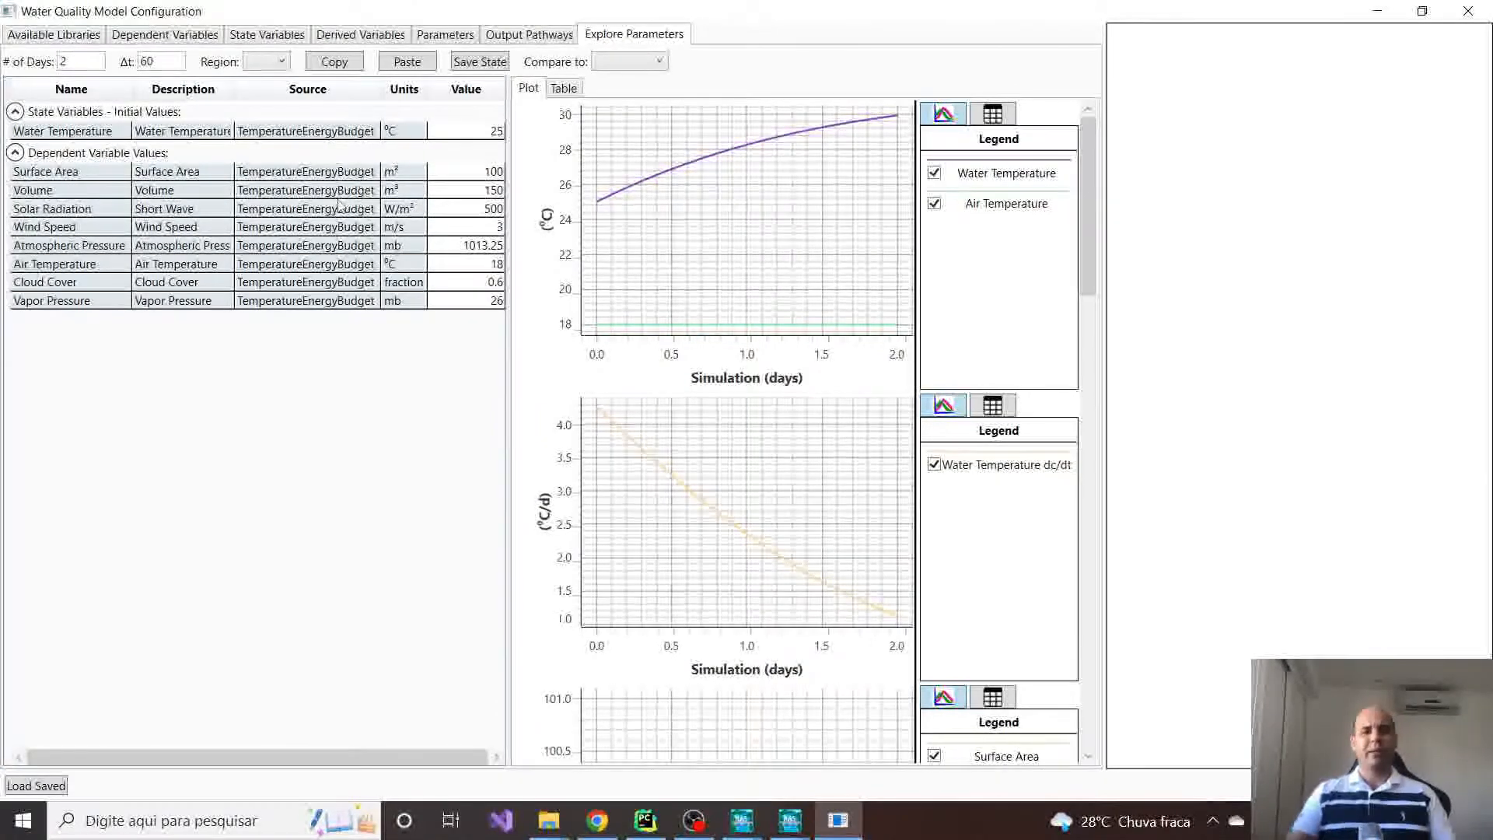
pyautogui.doubleClick(484, 173)
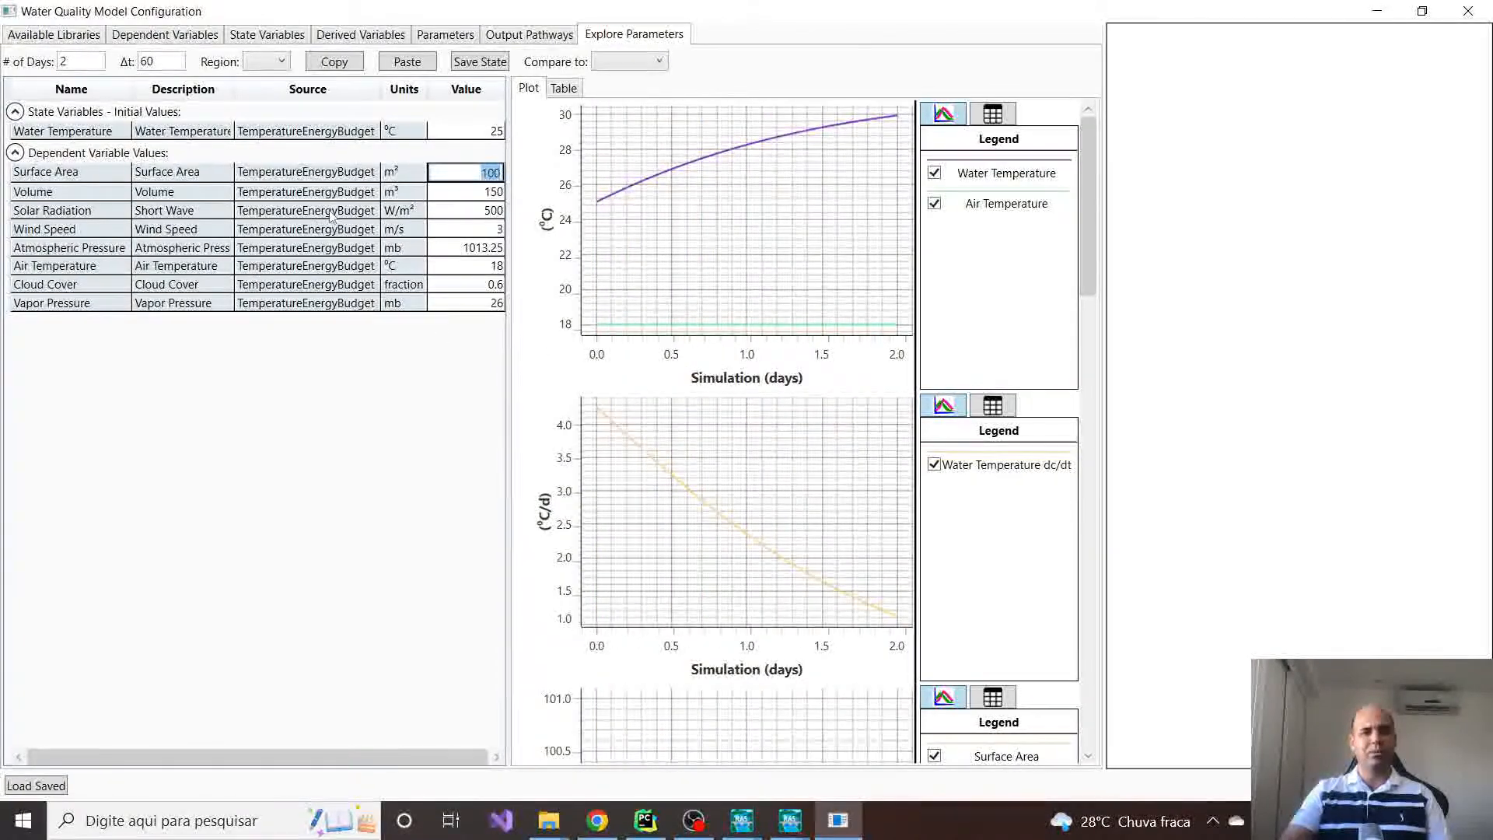
pyautogui.click(477, 265)
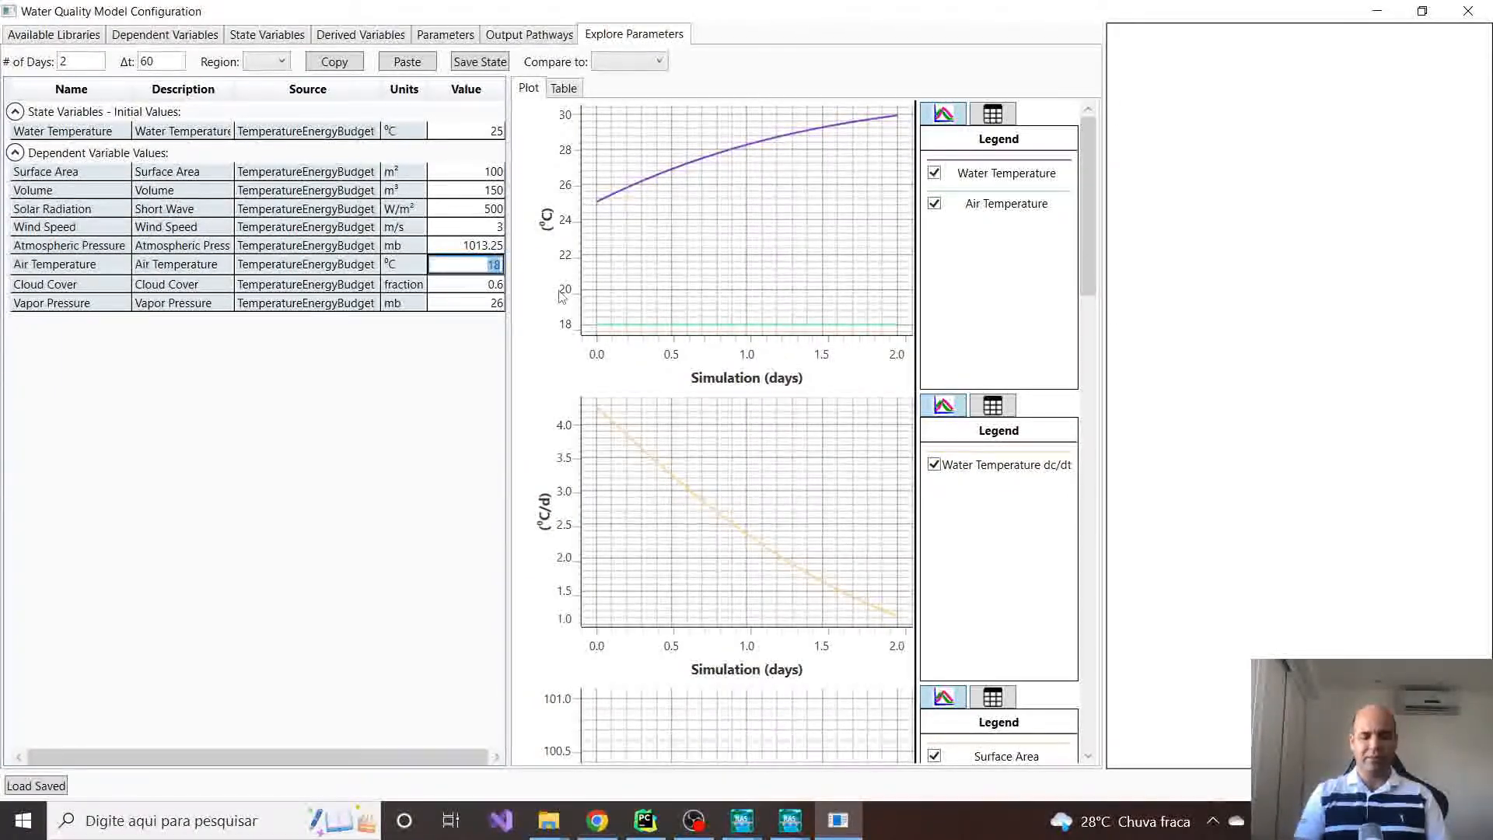
pyautogui.write('25')
pyautogui.press('Return')
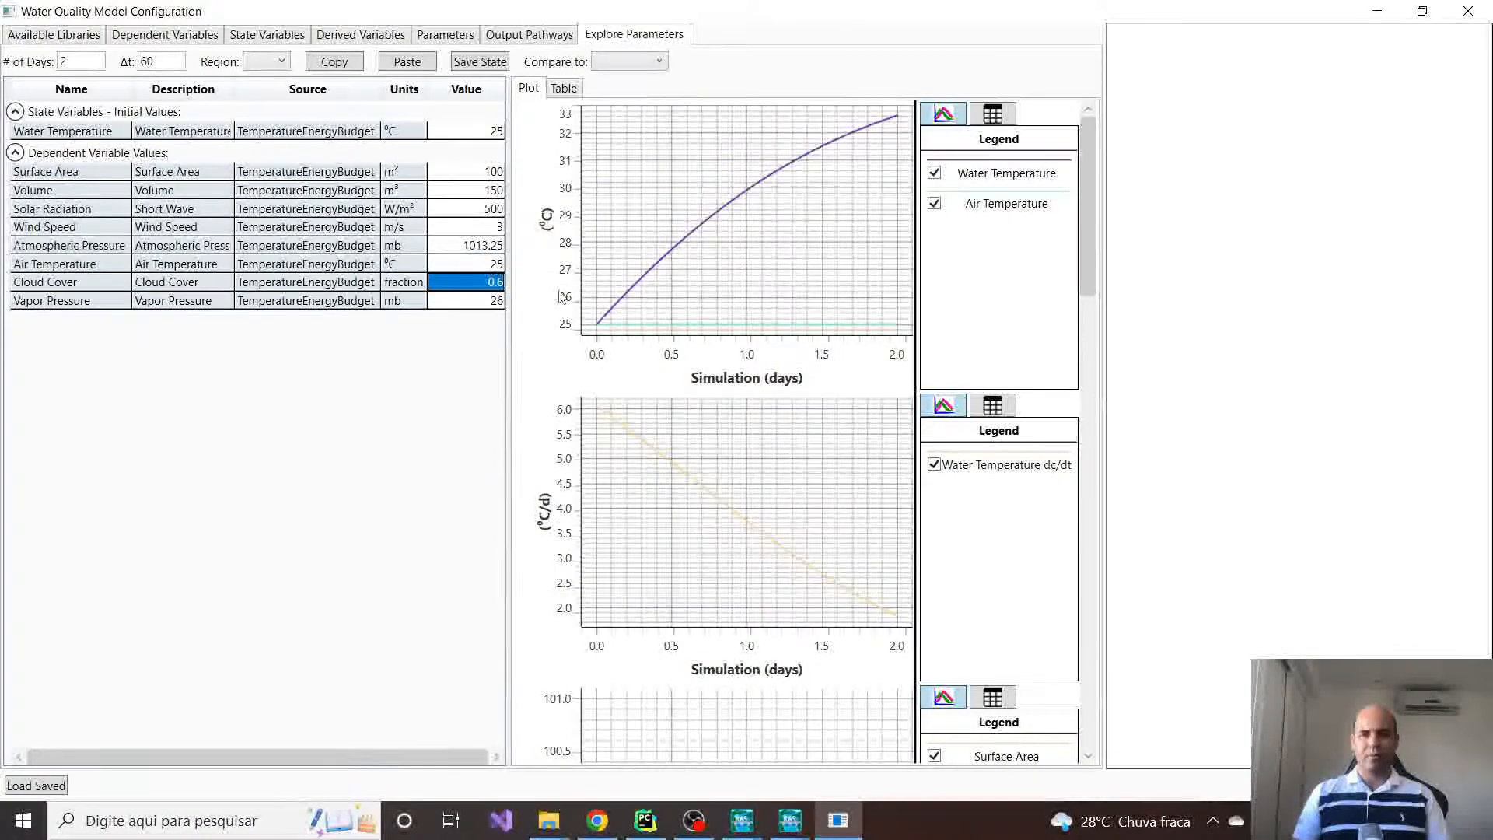
# Inspect the simulated water temperature curve against the air temperature value, and return to the list of available libraries.
pyautogui.moveTo(634, 293)
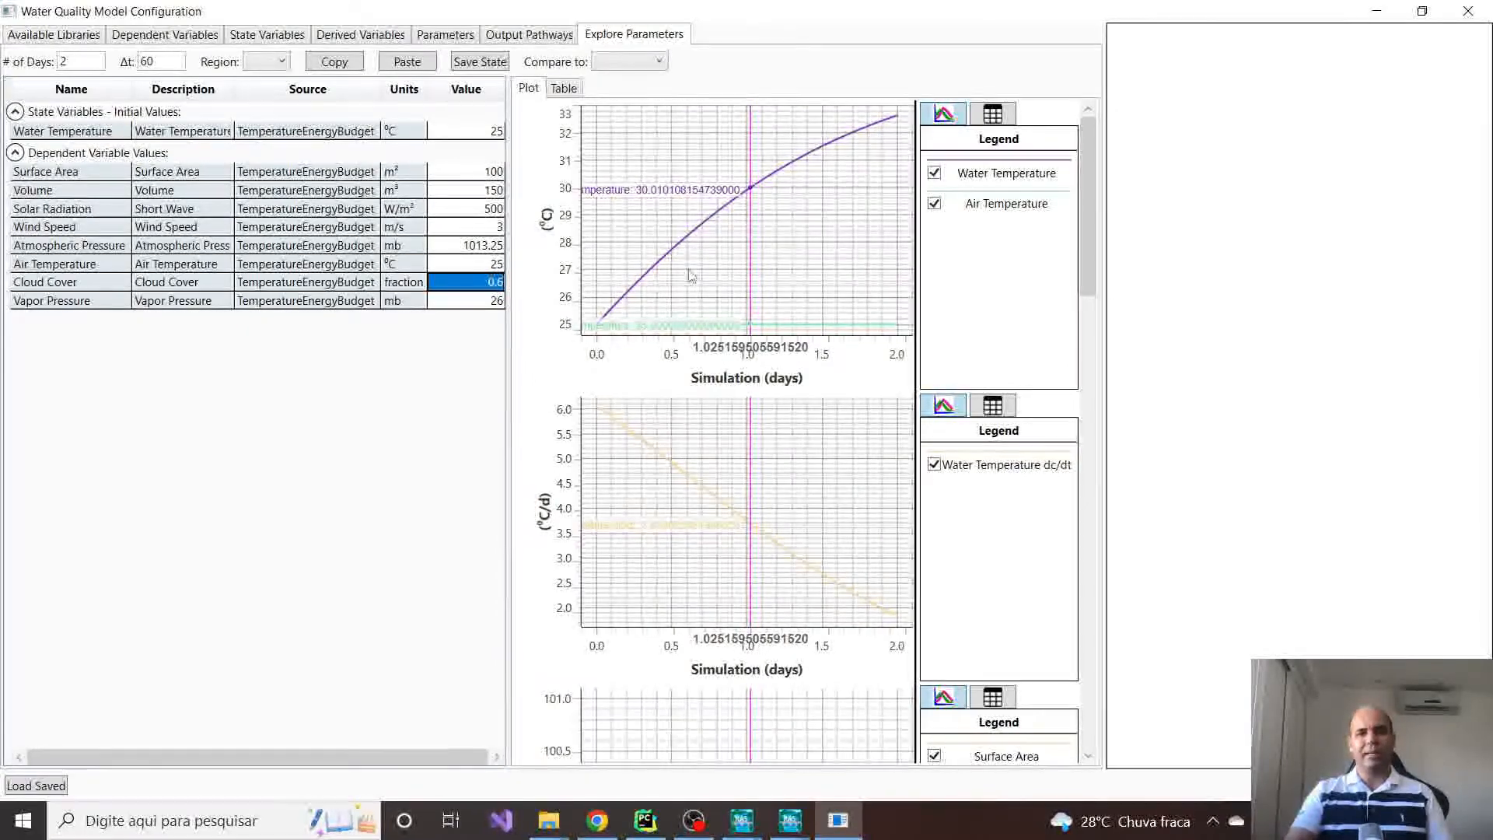
pyautogui.click(496, 266)
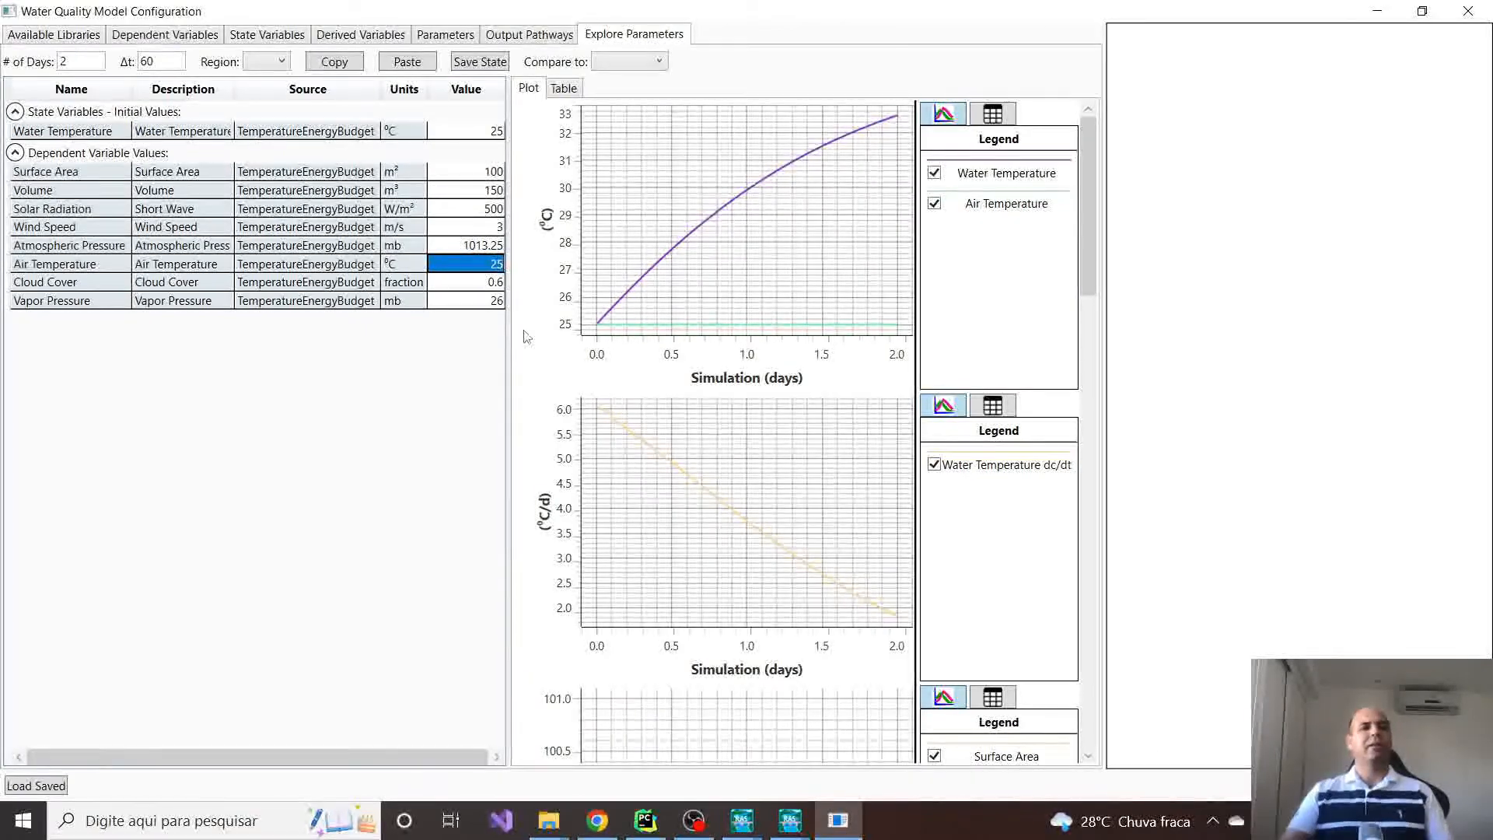
pyautogui.click(54, 35)
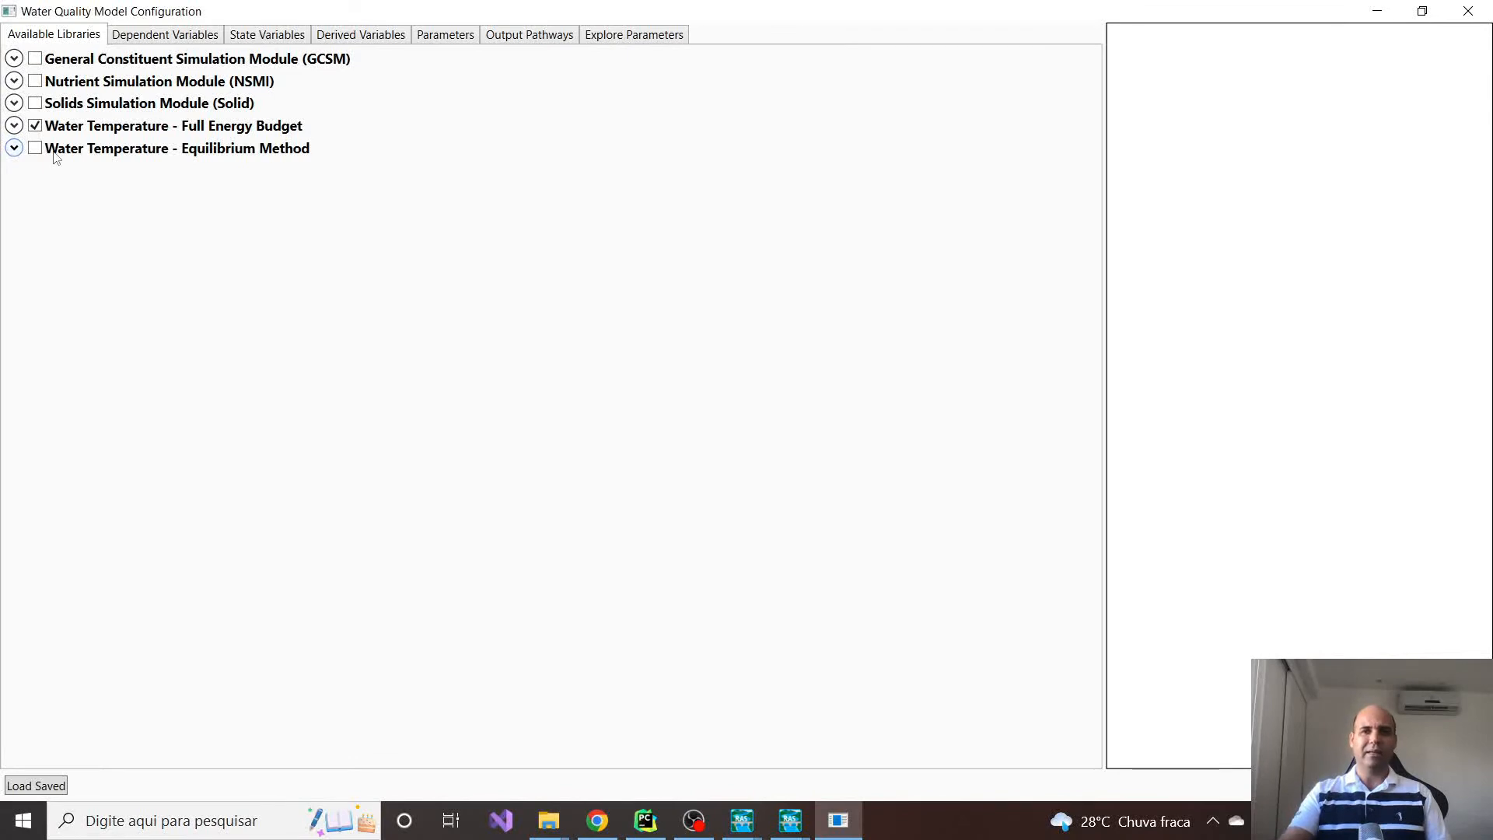